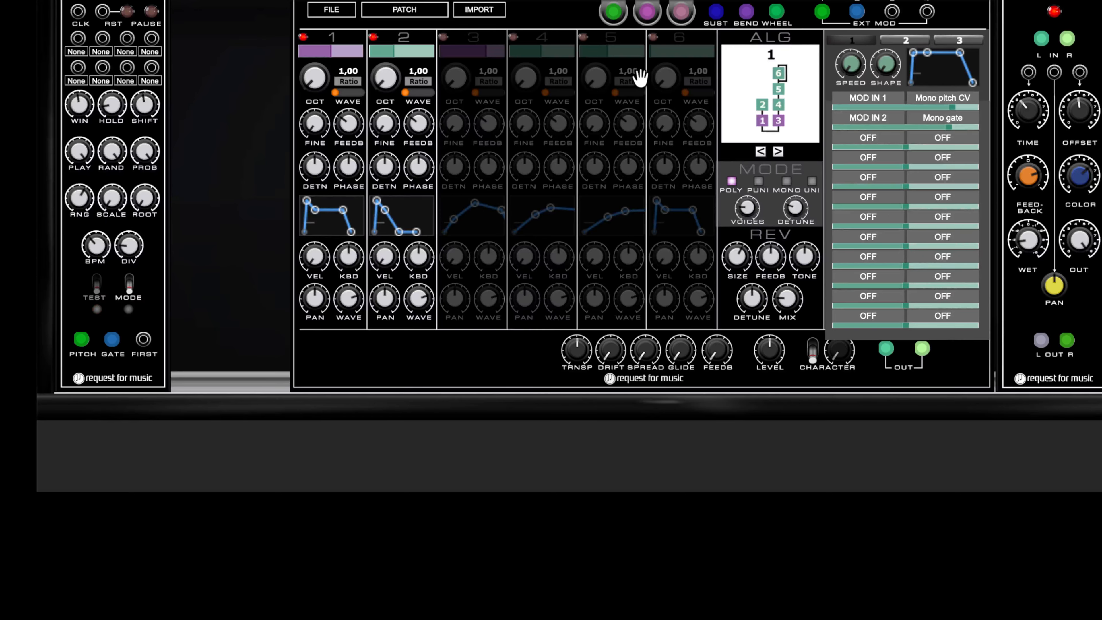
left_click_drag(745, 218, 746, 201)
mouse_move(827, 14)
mouse_move(952, 106)
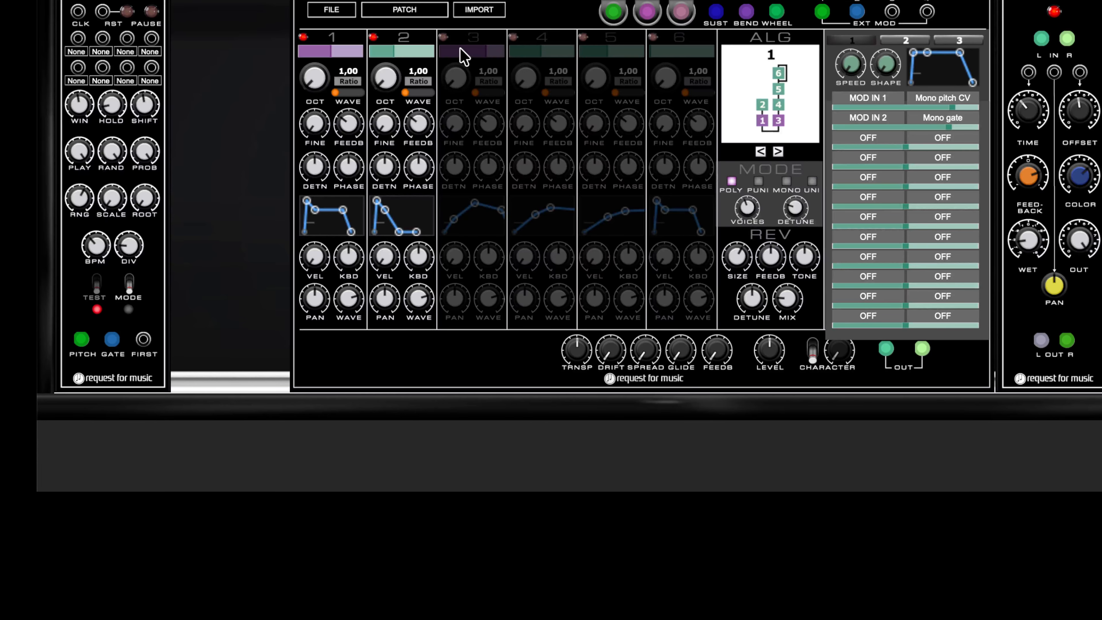
- Enable operator 3, raise its frequency ratio to 11.00 and lower its output level
left_click(445, 36)
left_click_drag(462, 81, 473, 0)
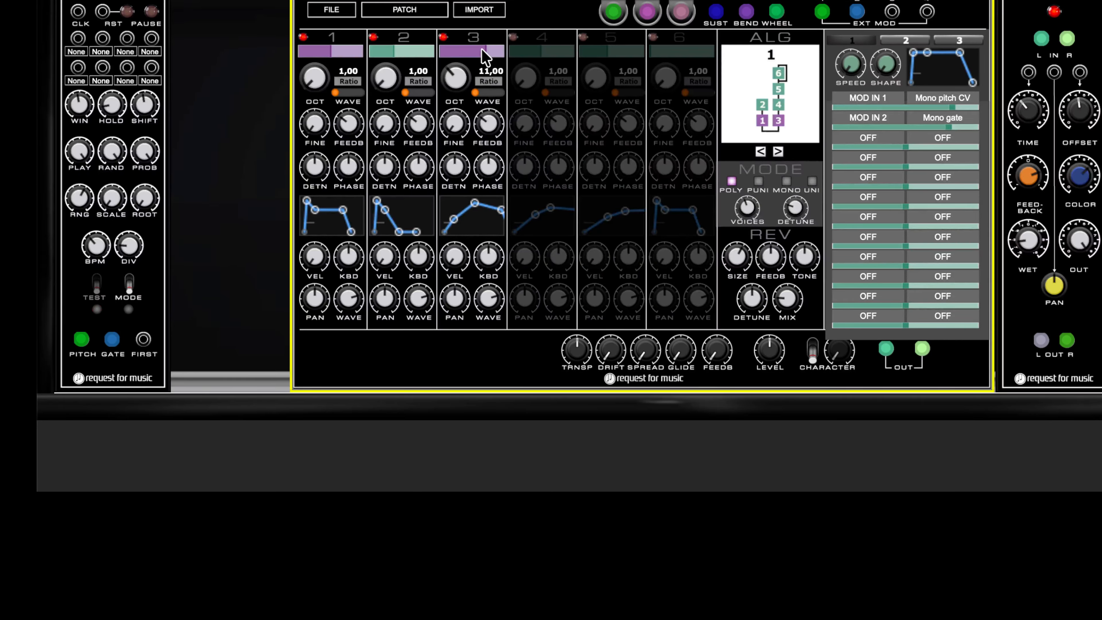
left_click_drag(484, 50, 471, 49)
left_click_drag(472, 50, 445, 50)
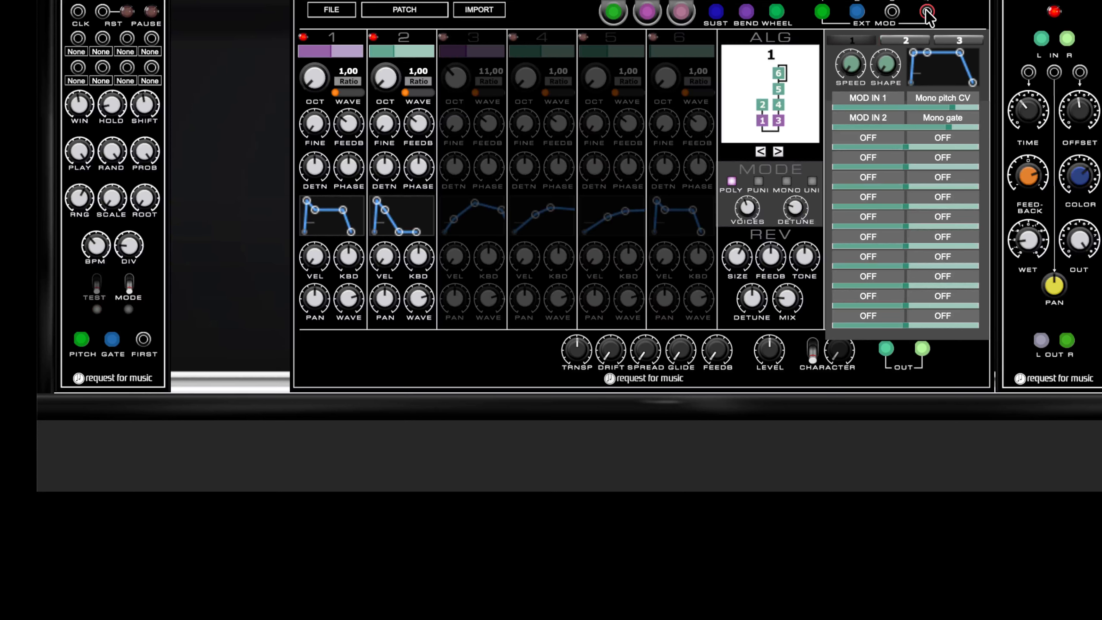
left_click(869, 138)
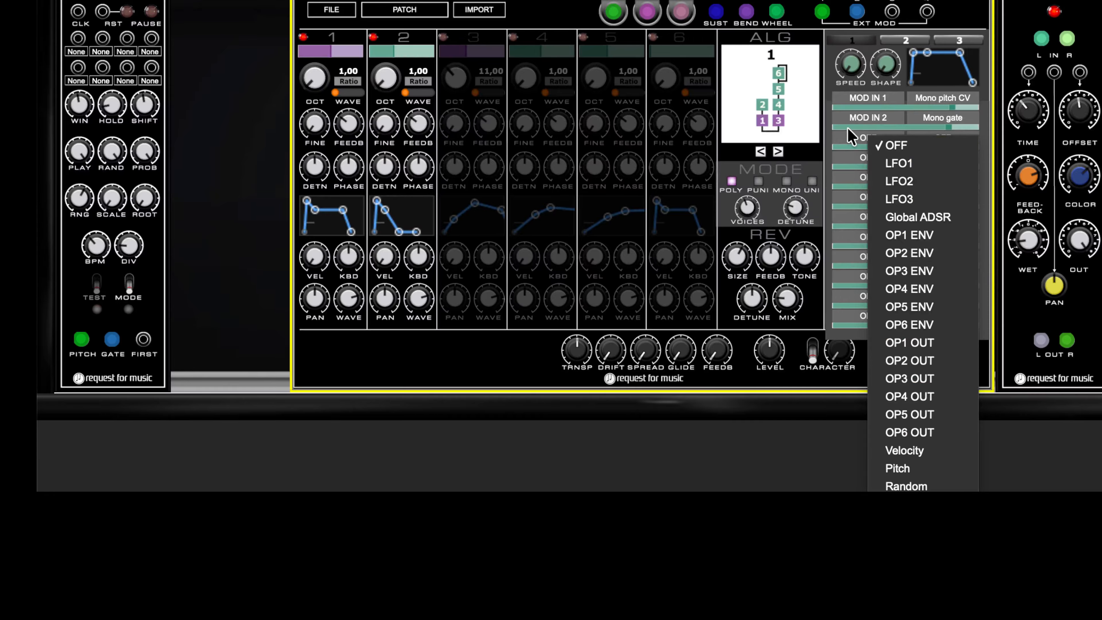
left_click(864, 138)
left_click(864, 138)
- Duplicate the sequencer module and patch its pitch and gate outputs to the synth's third and fourth external mod inputs
left_click_drag(143, 2, 261, 3)
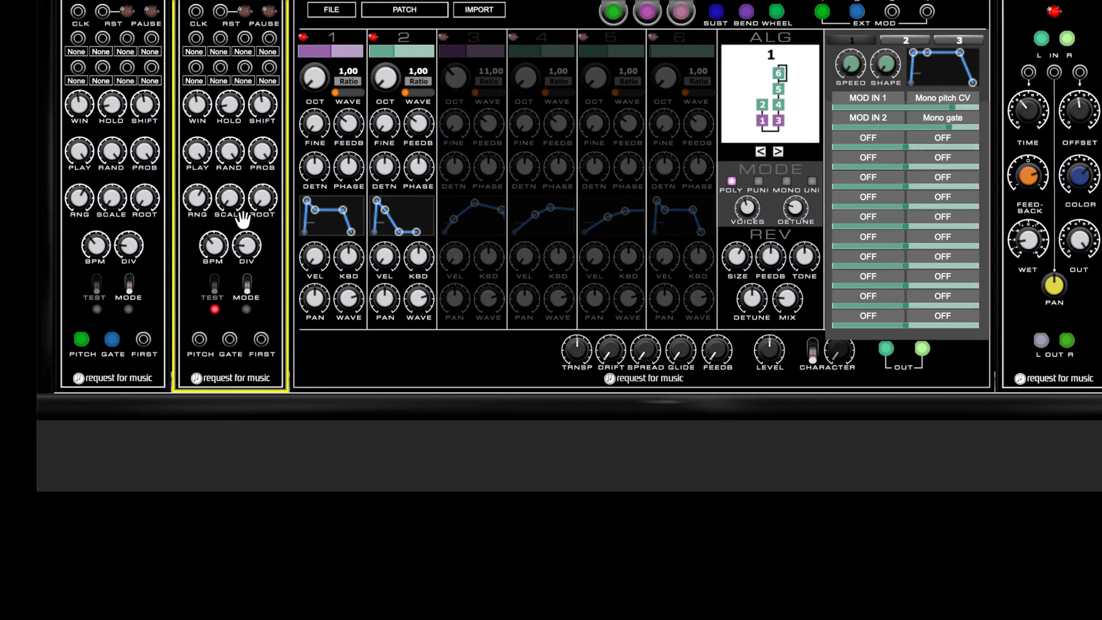
left_click_drag(200, 338, 228, 343)
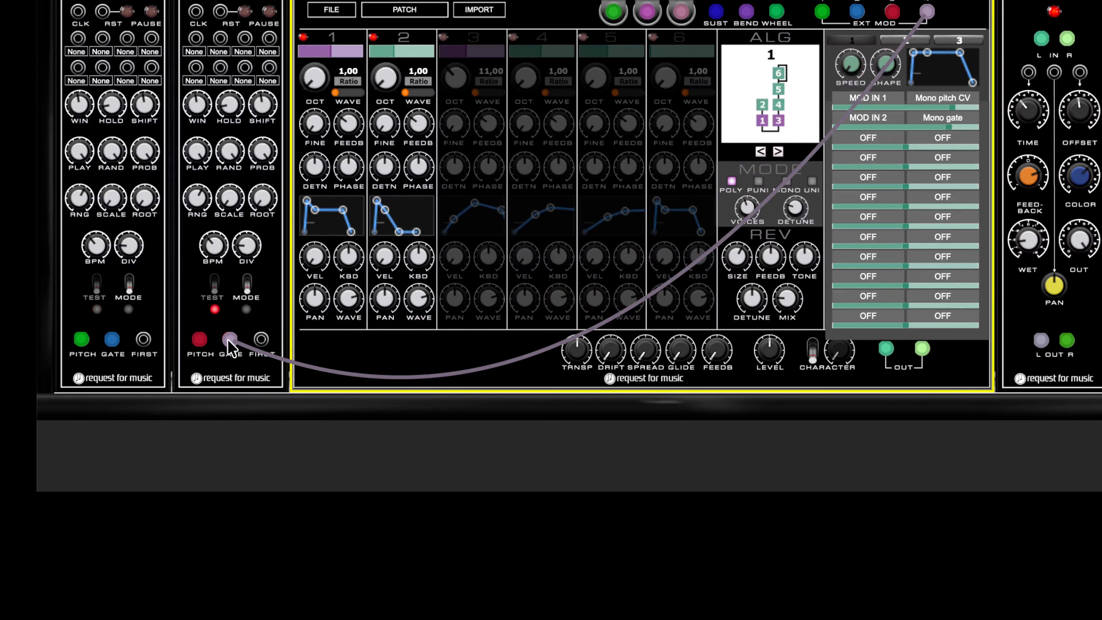
- Set the sources of the third and fourth modulation rows to MOD IN 3 and MOD IN 4
left_click(867, 138)
left_click(788, 494)
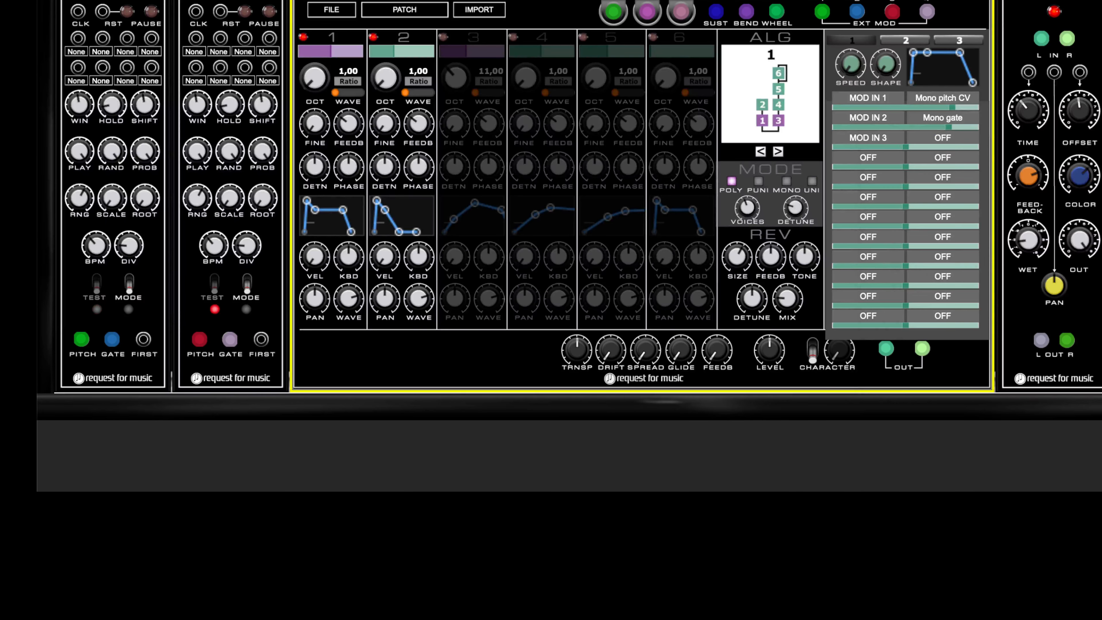
left_click(875, 159)
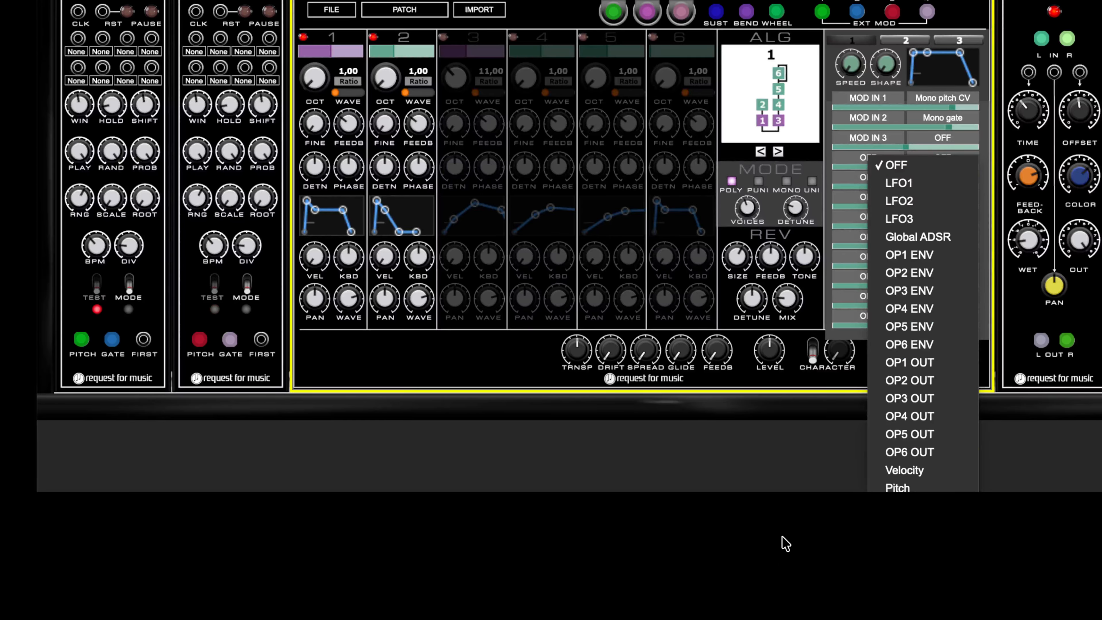
left_click(781, 558)
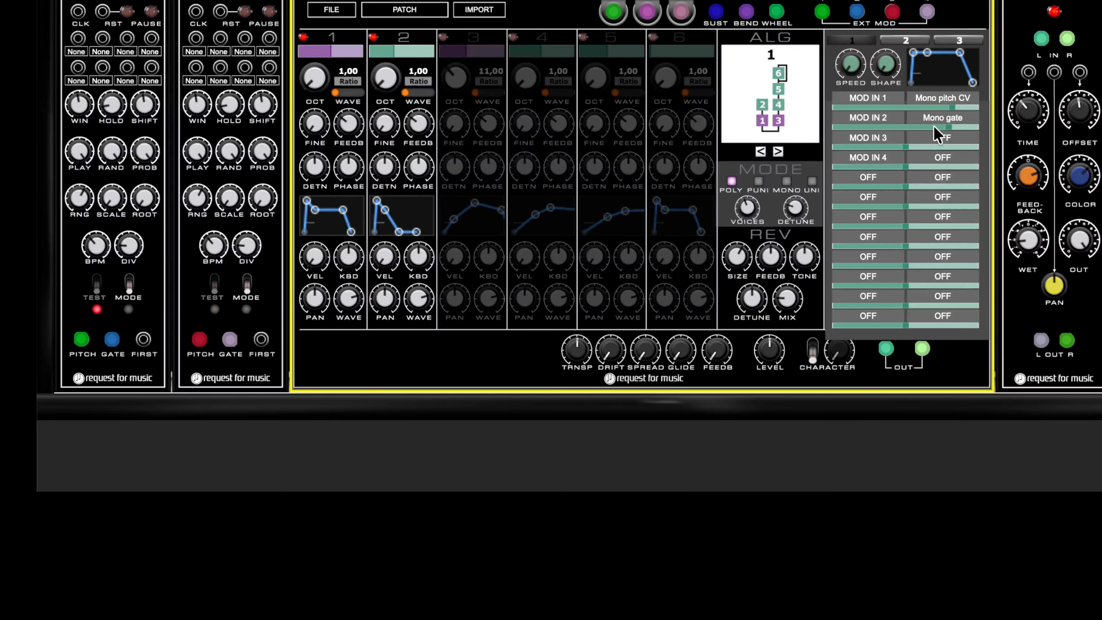
- Switch the synth's FM algorithm to algorithm 5
left_click(937, 139)
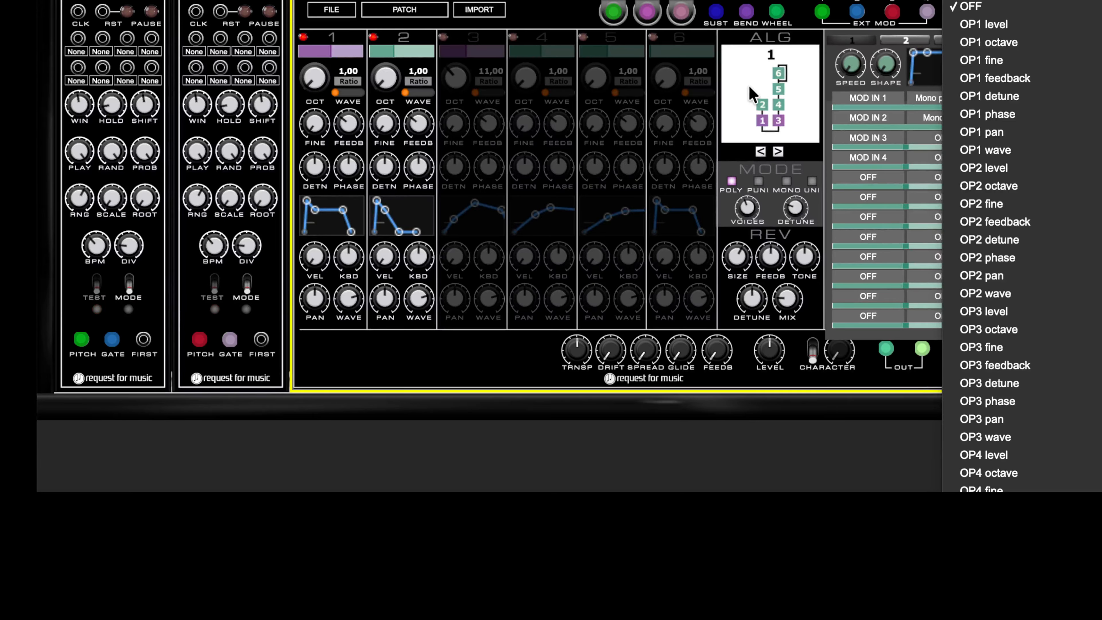
left_click(753, 96)
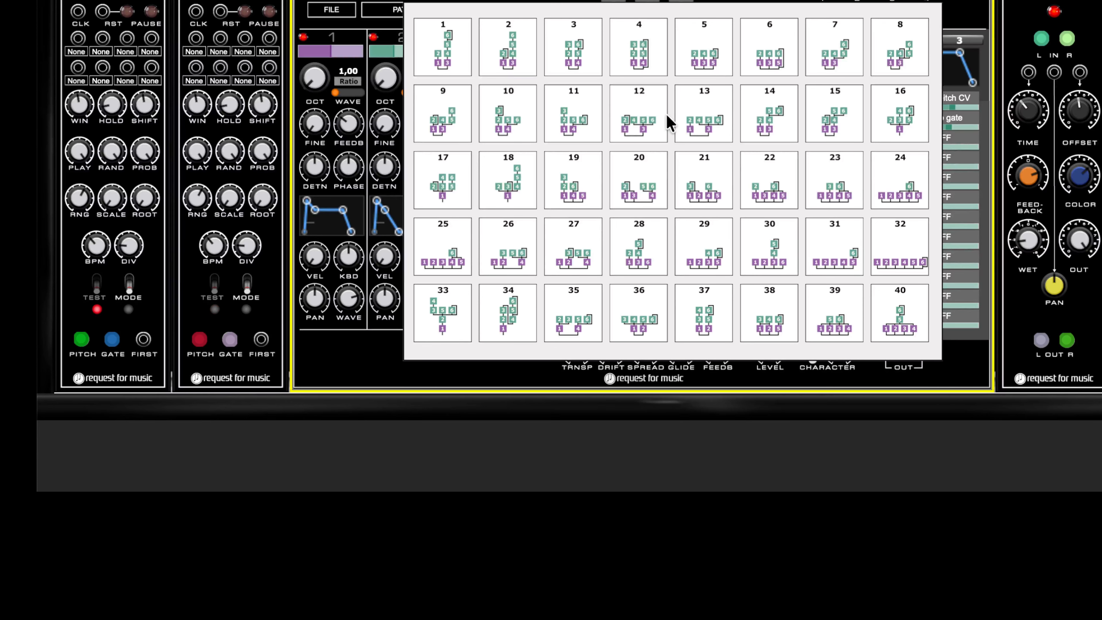
left_click(695, 48)
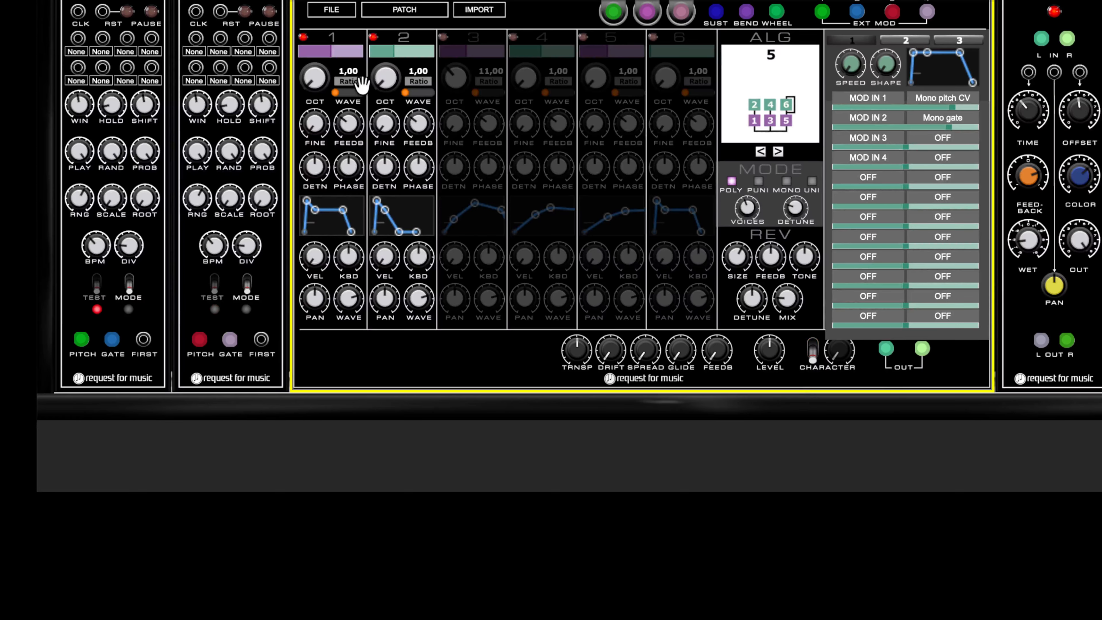
- Enable operators 3 and 4, copying operator 1's settings onto operator 3 and operator 2's onto operator 4
left_click(443, 37)
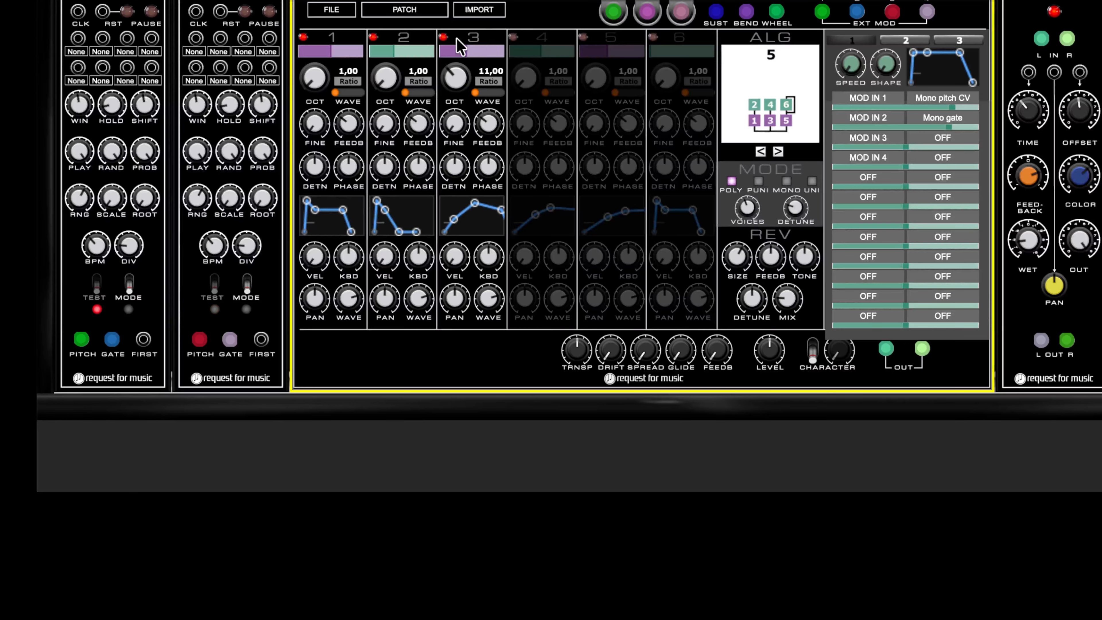
left_click(513, 37)
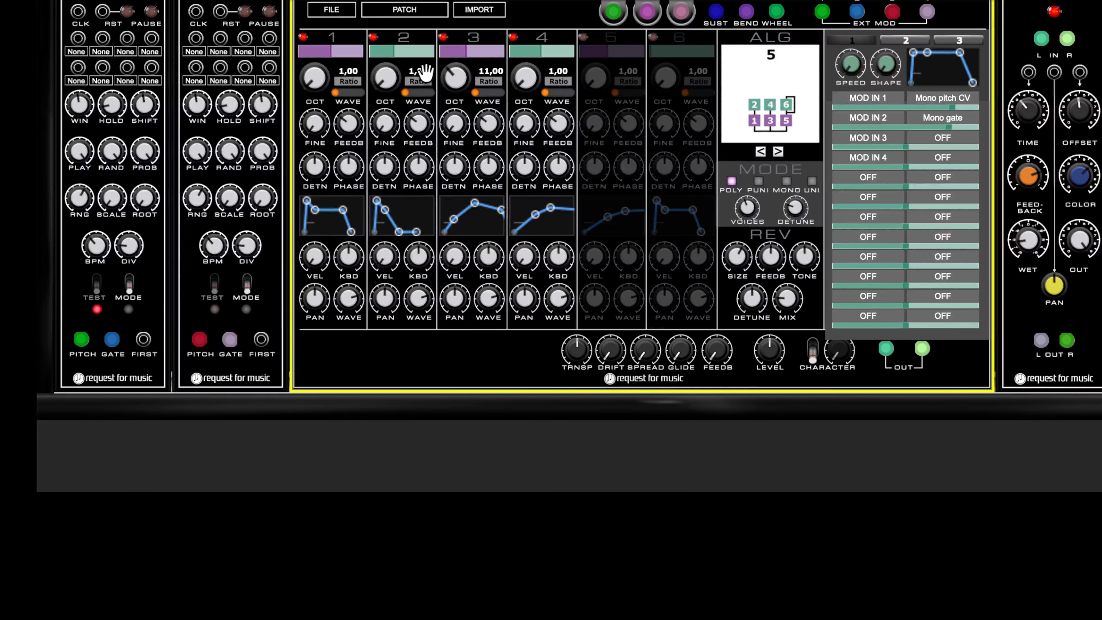
mouse_move(330, 52)
key("ctrl+c")
key("ctrl+v")
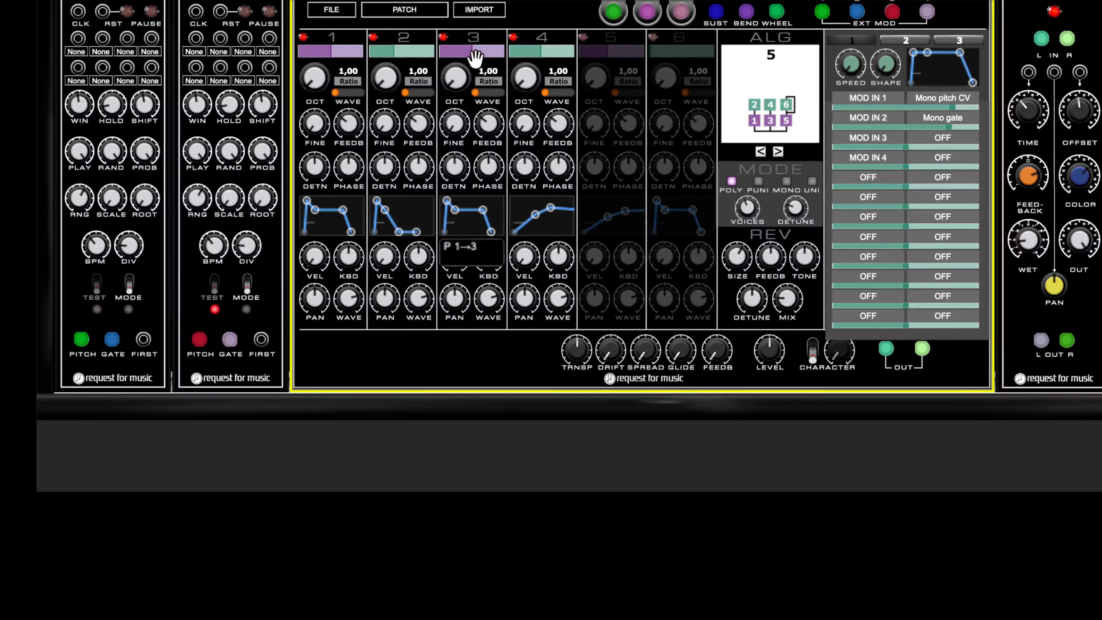
key("ctrl+c")
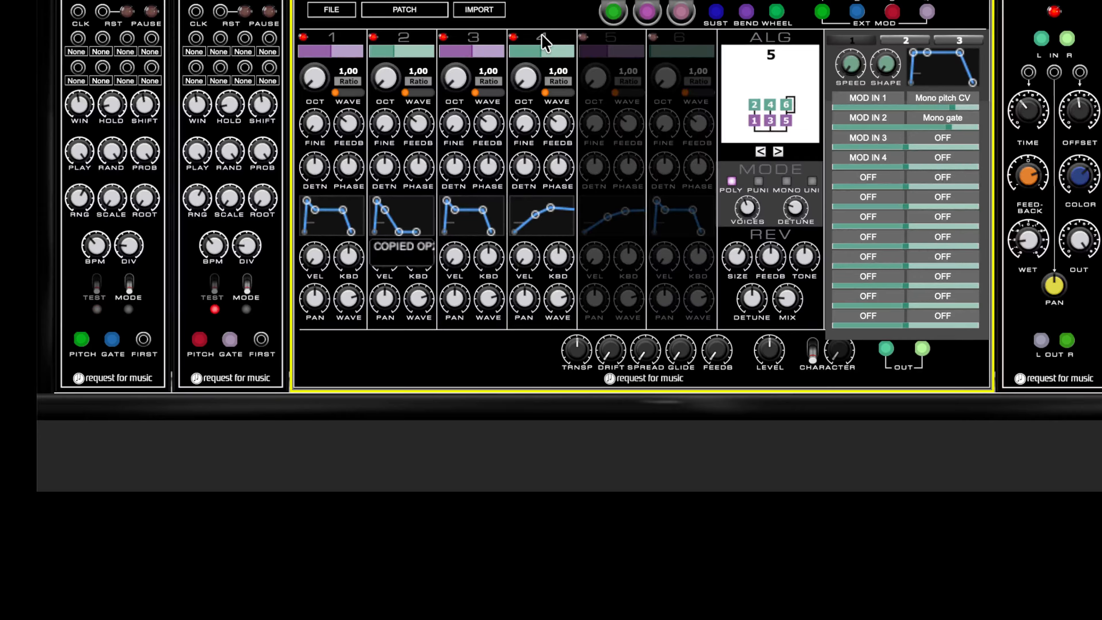
key("ctrl+v")
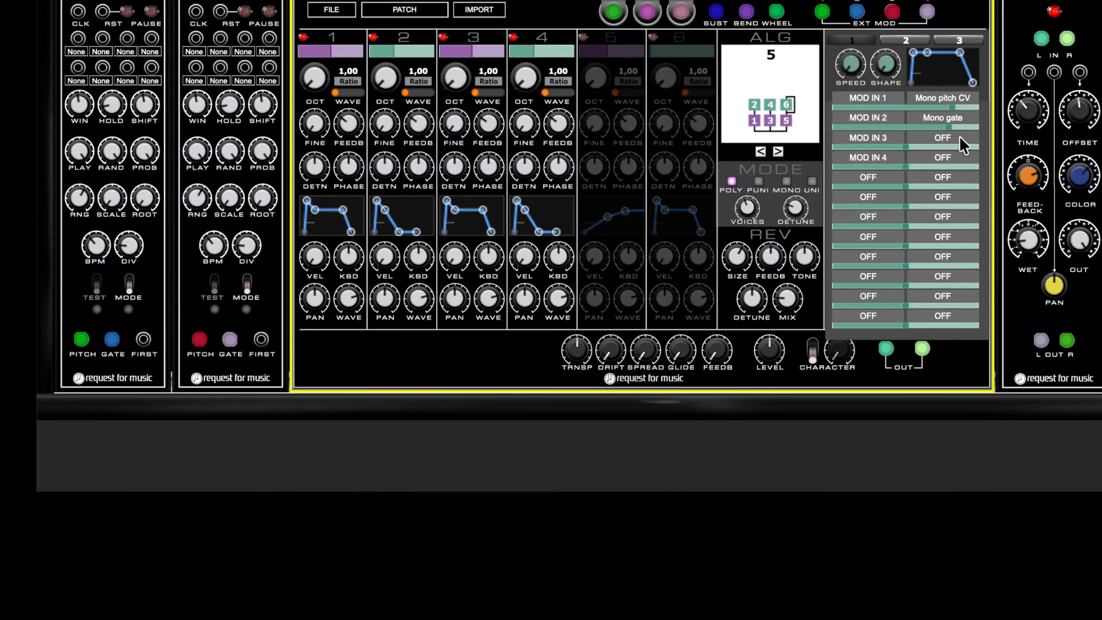
- Route the first two modulation rows to OP1-2 mono pitch CV and OP1-2 mono gate
left_click(940, 100)
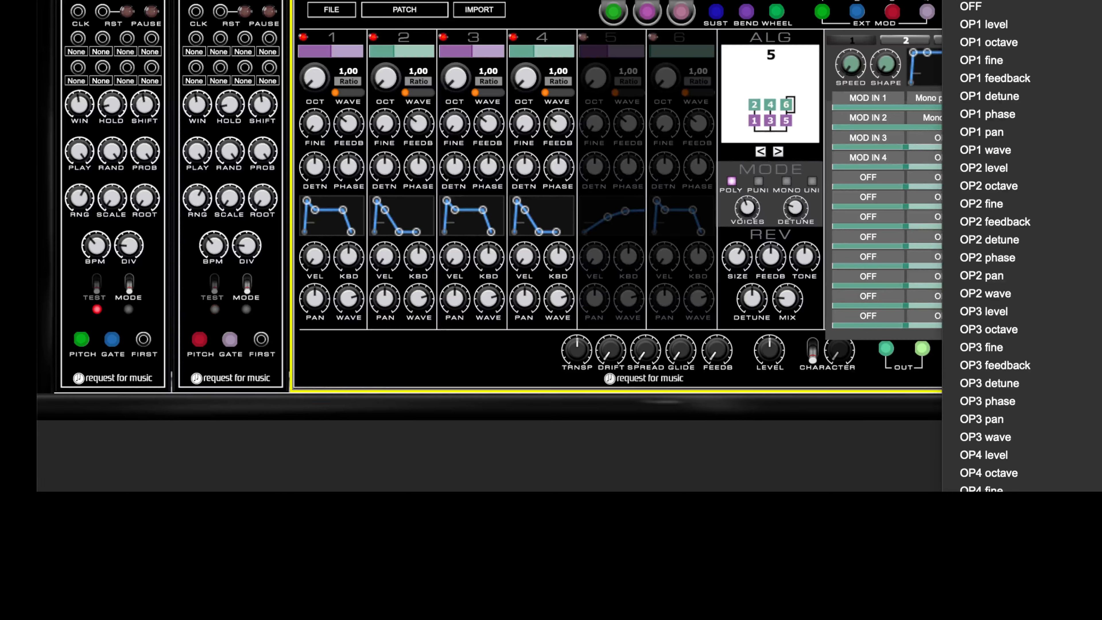
left_click(1098, 303)
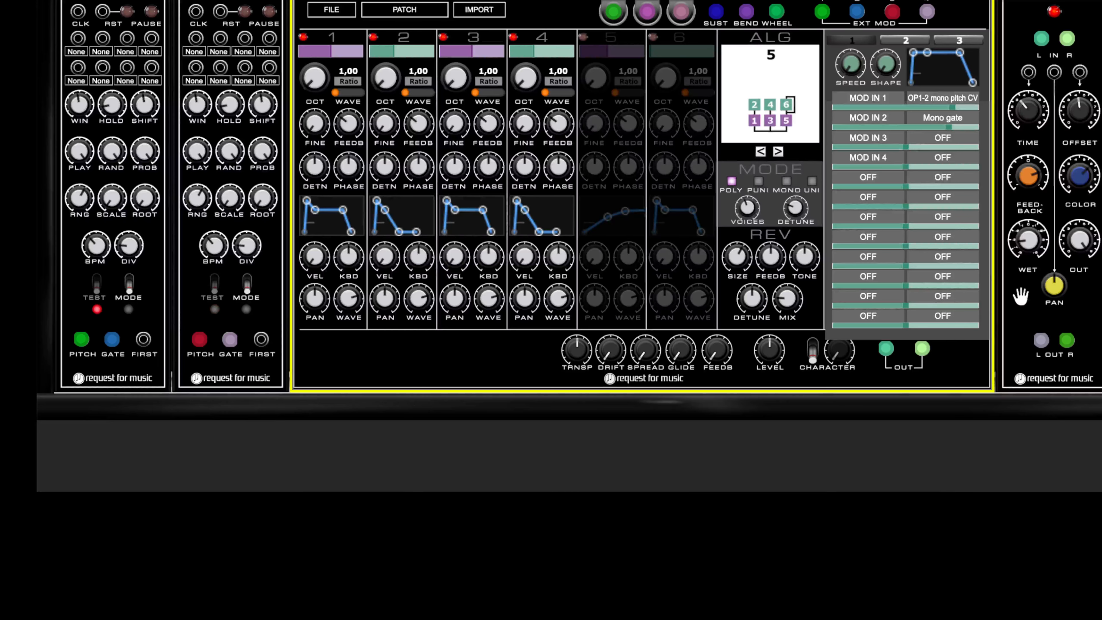
left_click(938, 118)
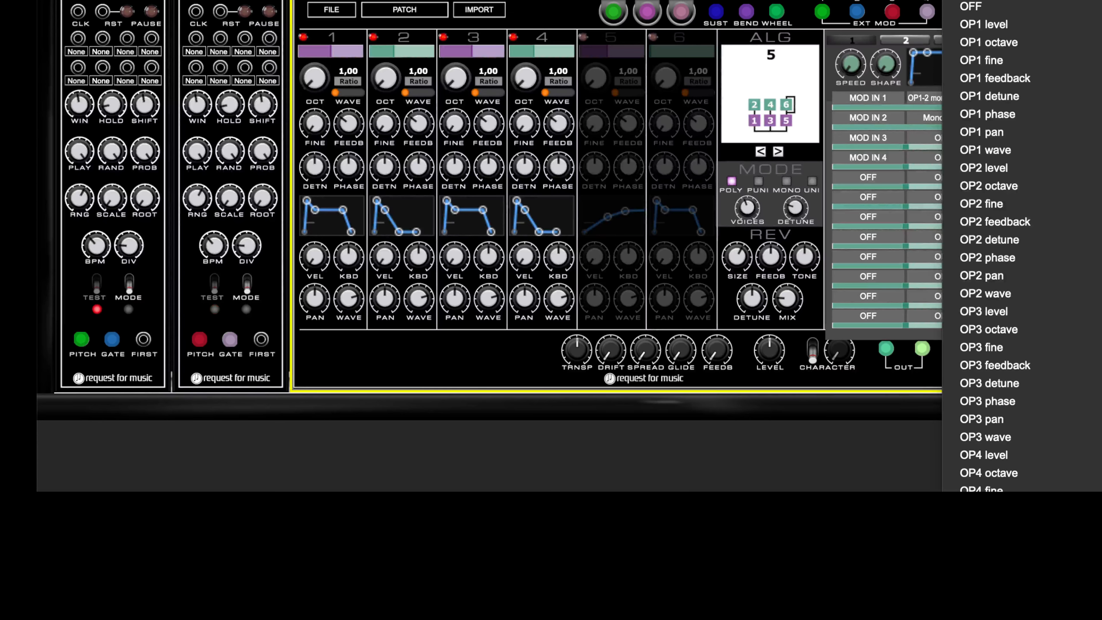
left_click(1097, 321)
- Route the third and fourth modulation rows to OP3-4 mono pitch CV and OP3-4 mono gate
left_click(957, 137)
left_click(946, 616)
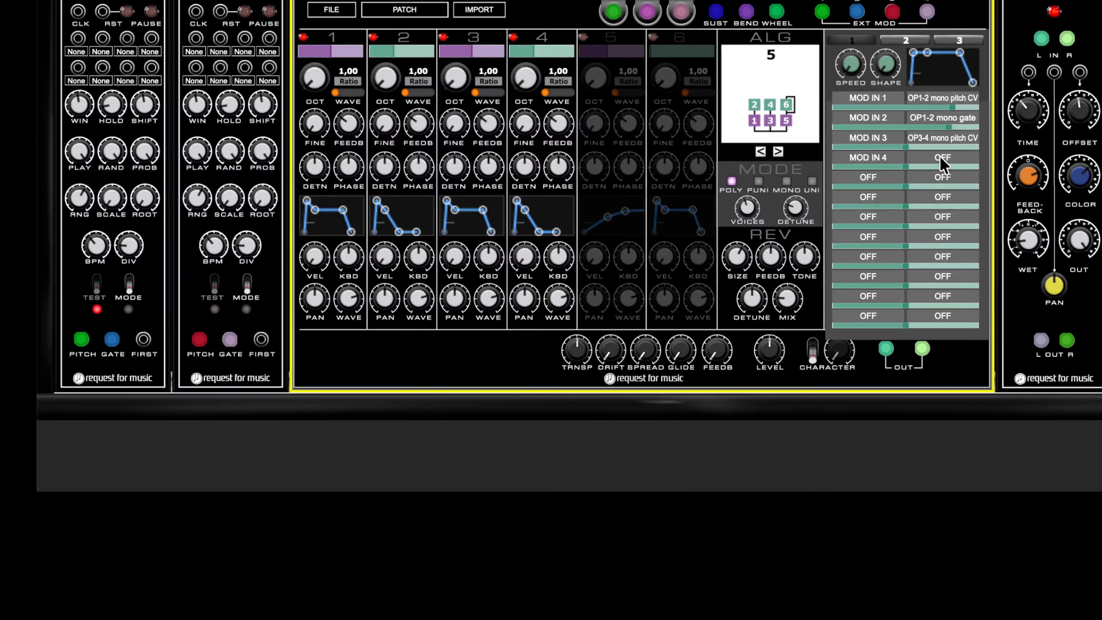
left_click(940, 168)
left_click(1097, 87)
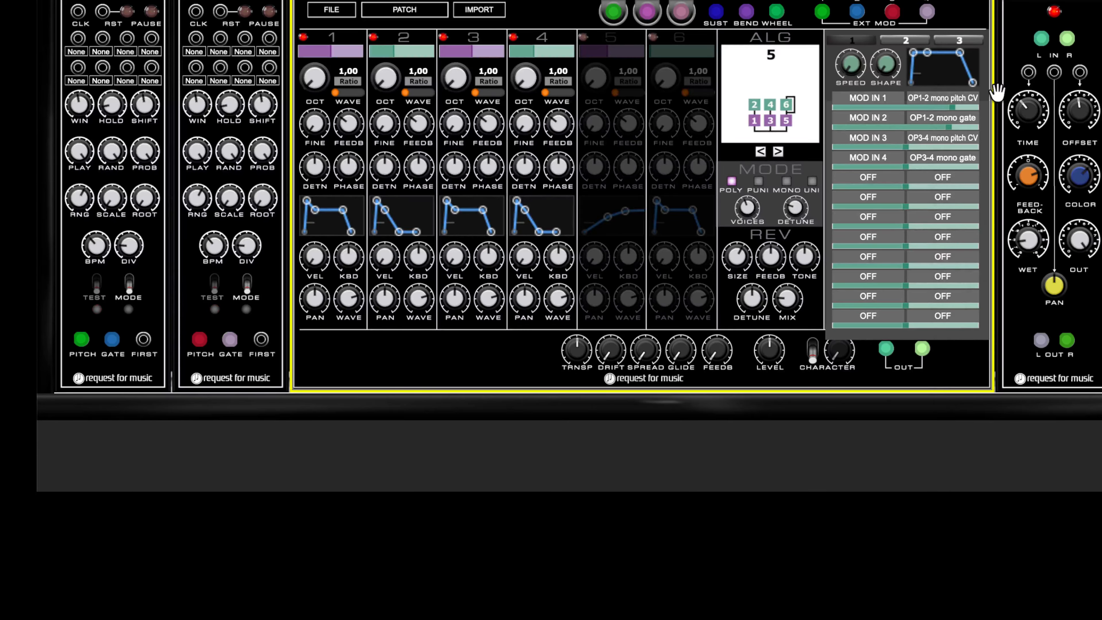
left_click(956, 146)
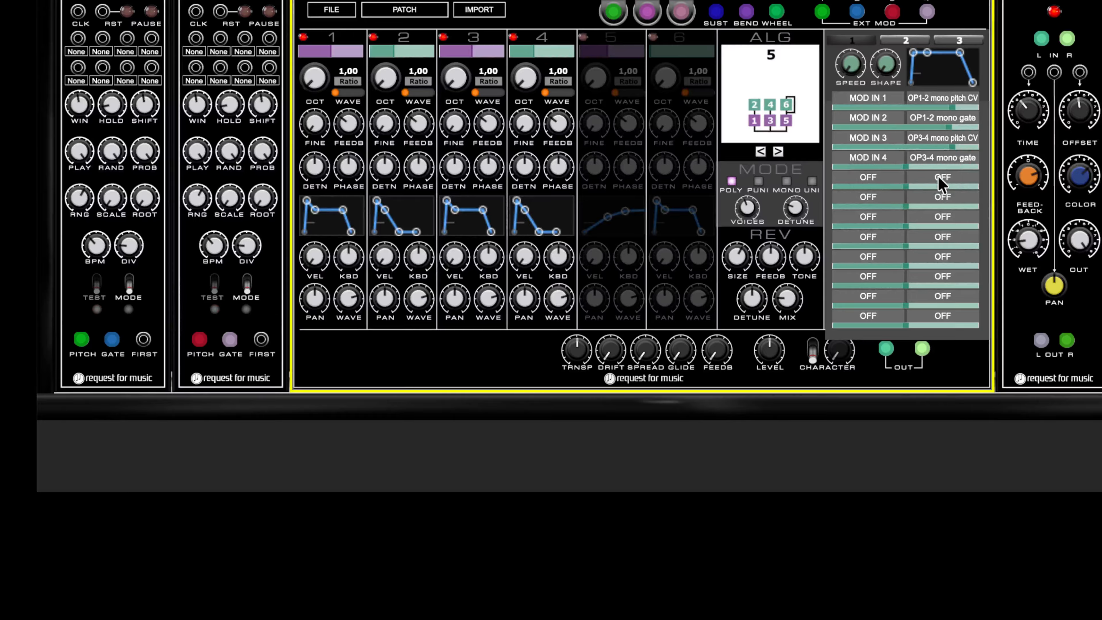
left_click(951, 167)
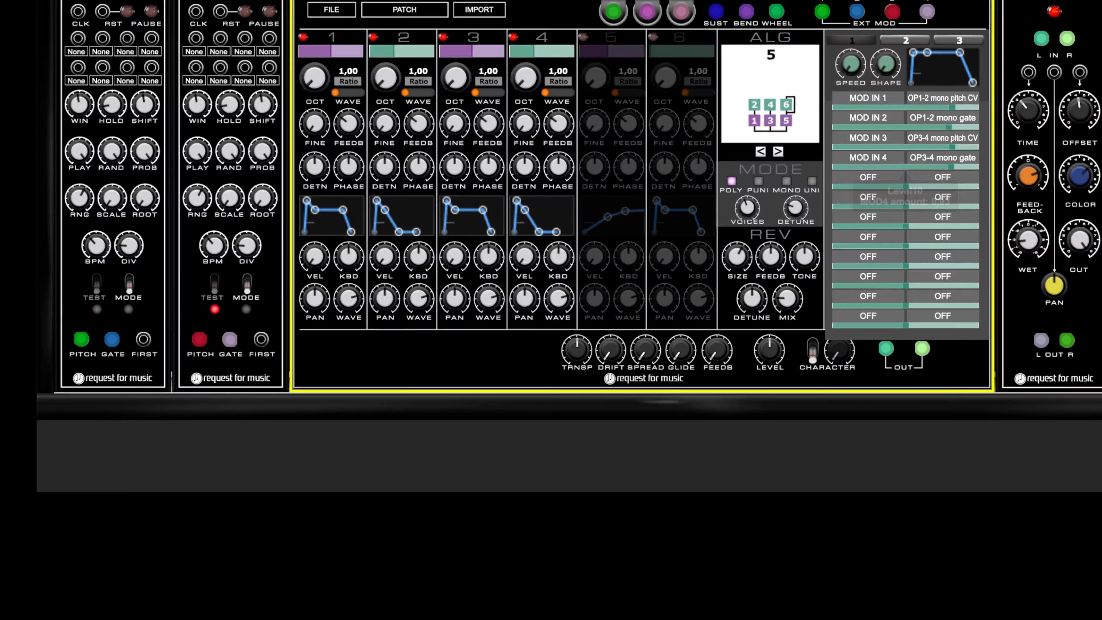
key("Escape")
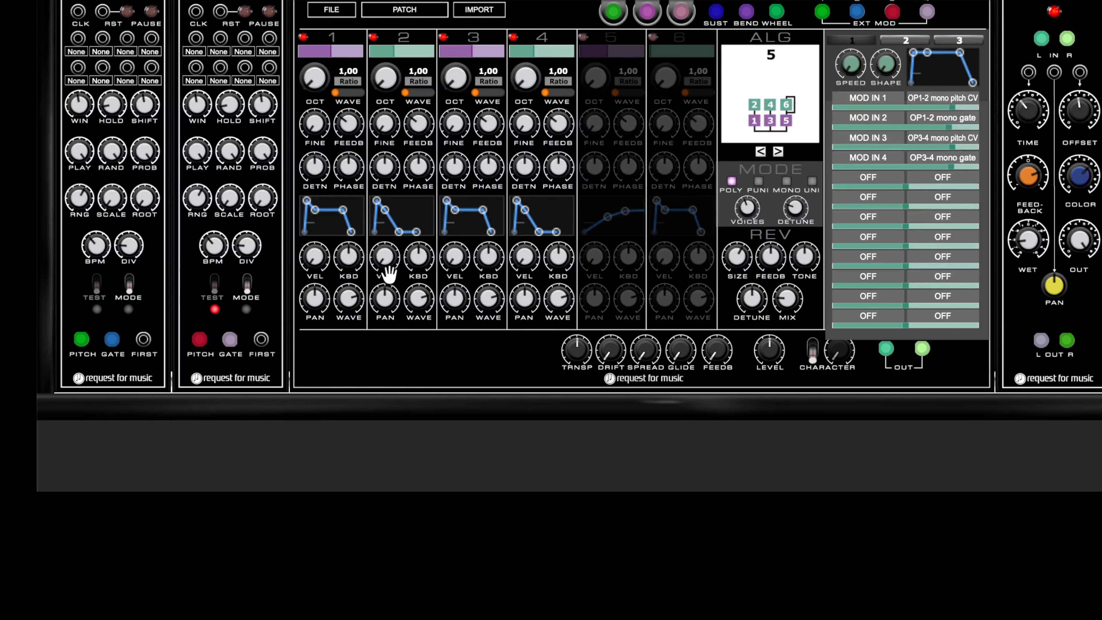
- Adjust the output levels of operators 2 and 4
left_click(314, 304)
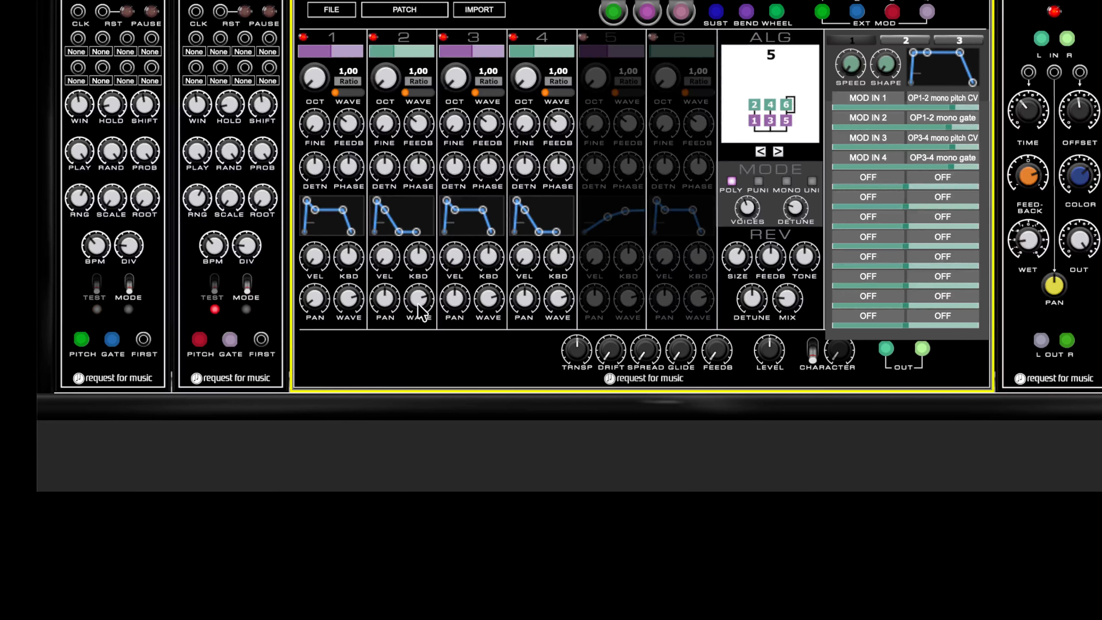
left_click_drag(454, 300, 490, 184)
left_click_drag(536, 49, 548, 50)
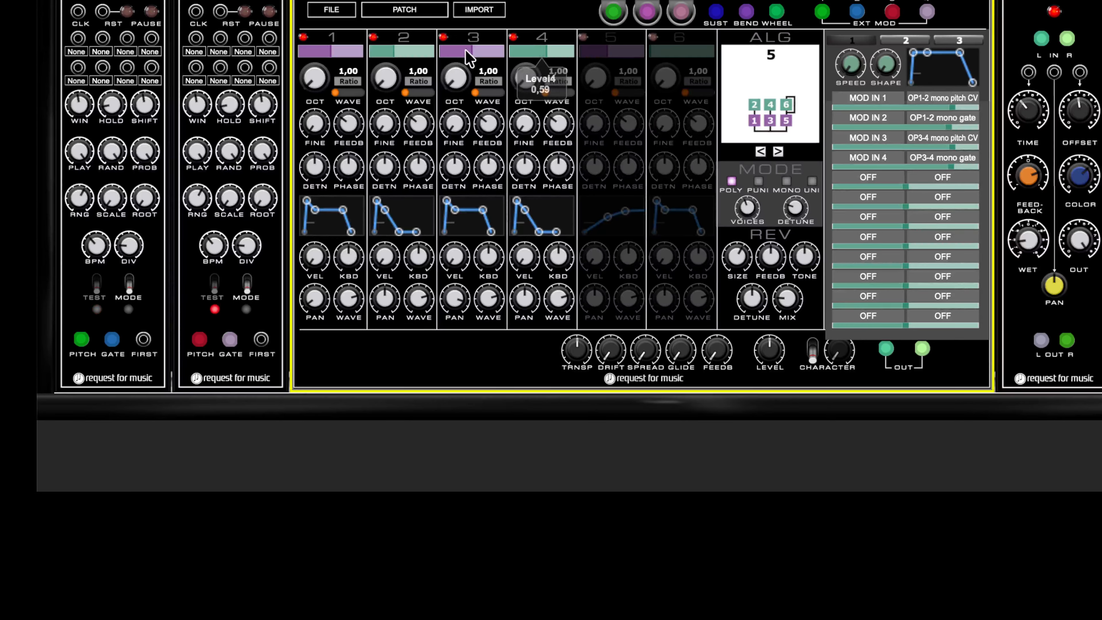
left_click_drag(411, 51, 418, 50)
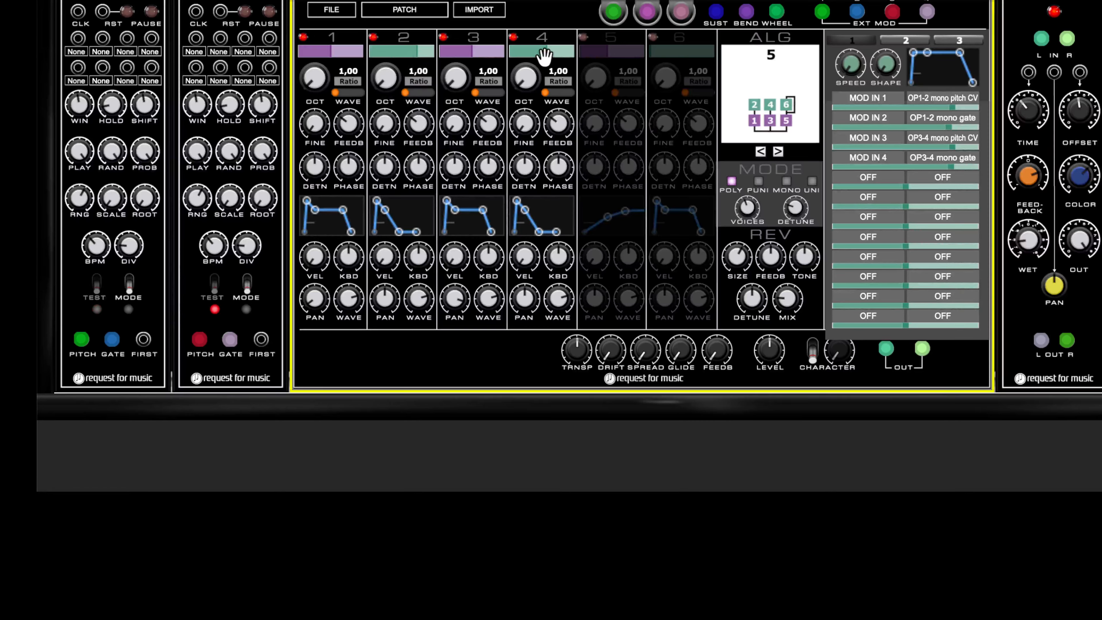
left_click_drag(545, 52, 552, 64)
mouse_move(569, 133)
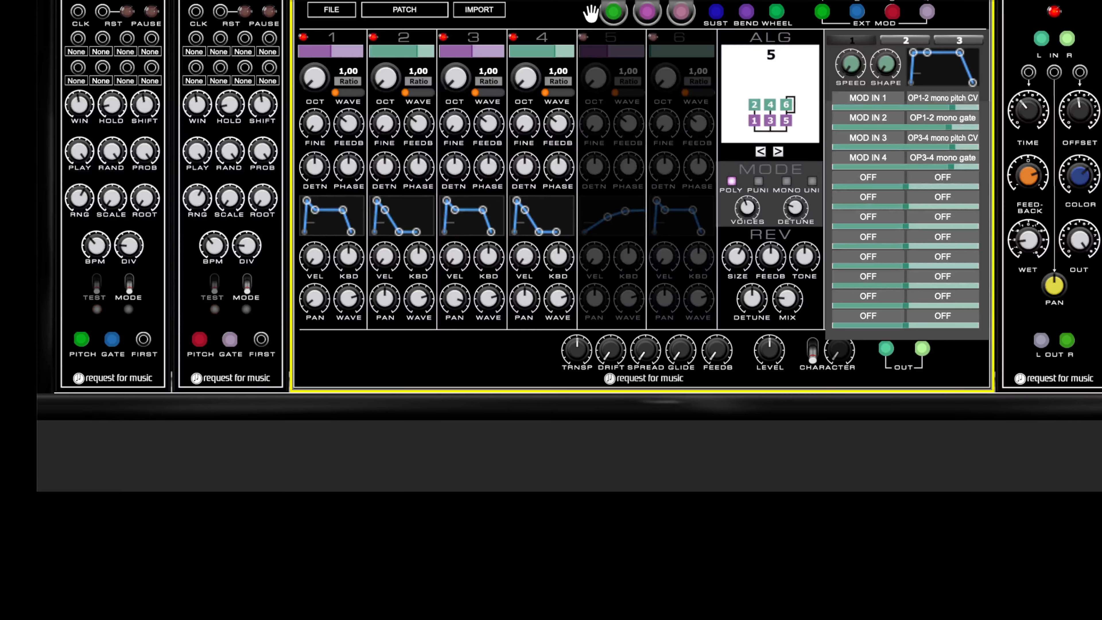
- Enable operators 5 and 6 and set operator 5's frequency ratio to 8.00
left_click(584, 38)
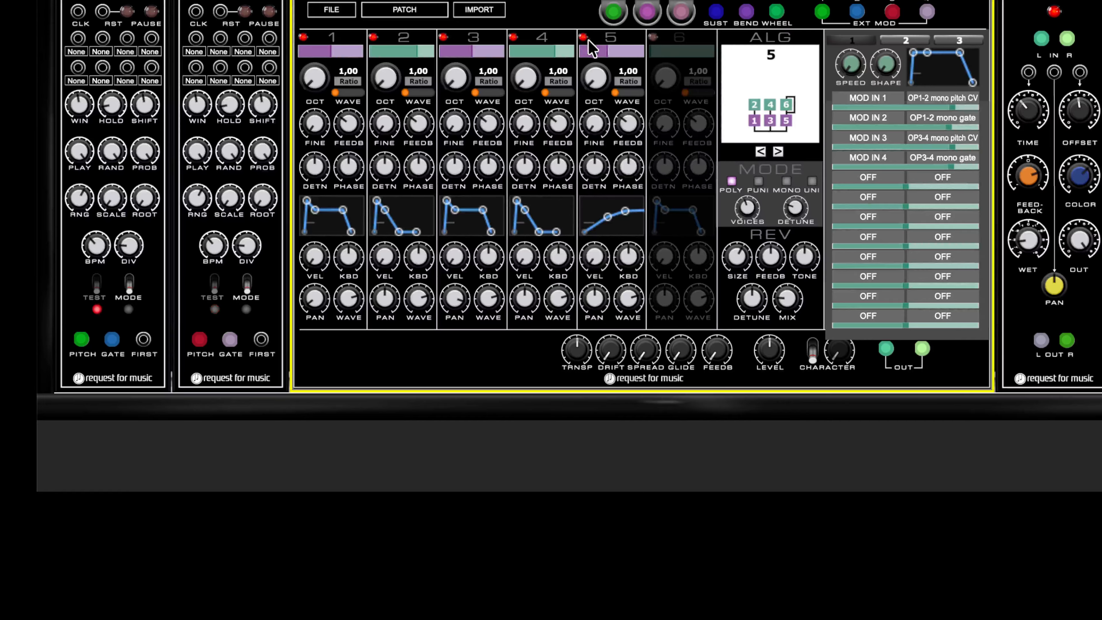
left_click(654, 38)
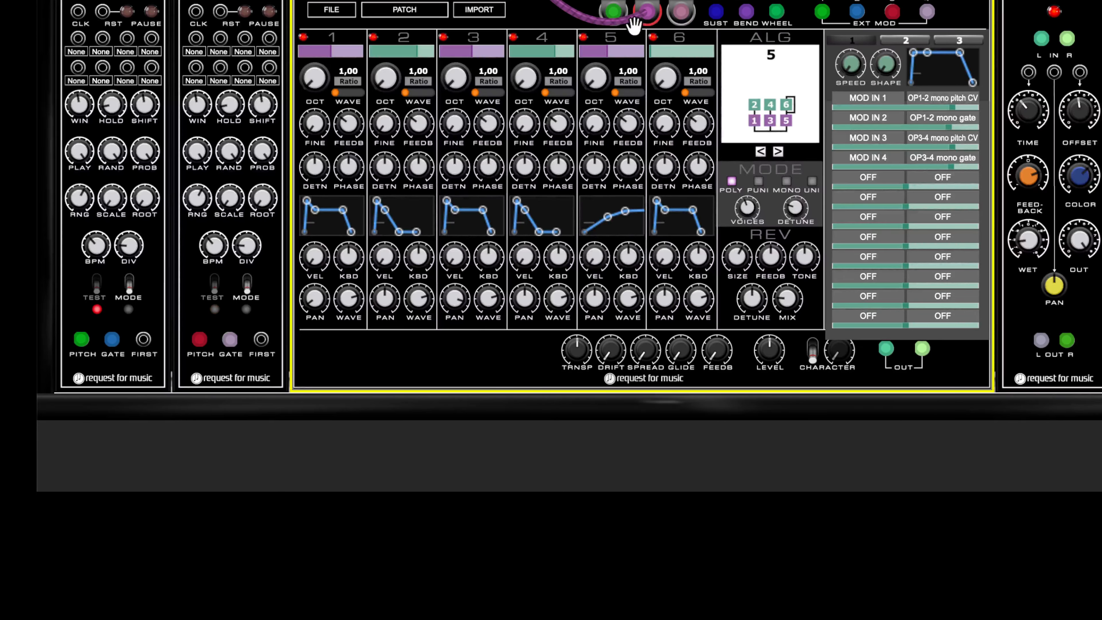
left_click(621, 54)
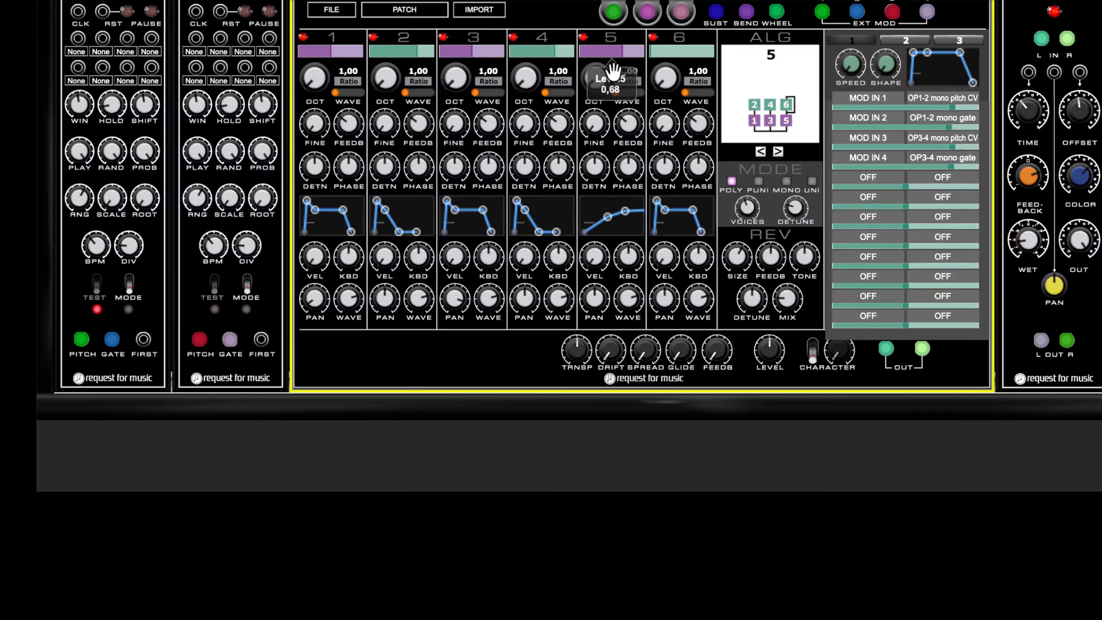
left_click_drag(597, 17, 598, 2)
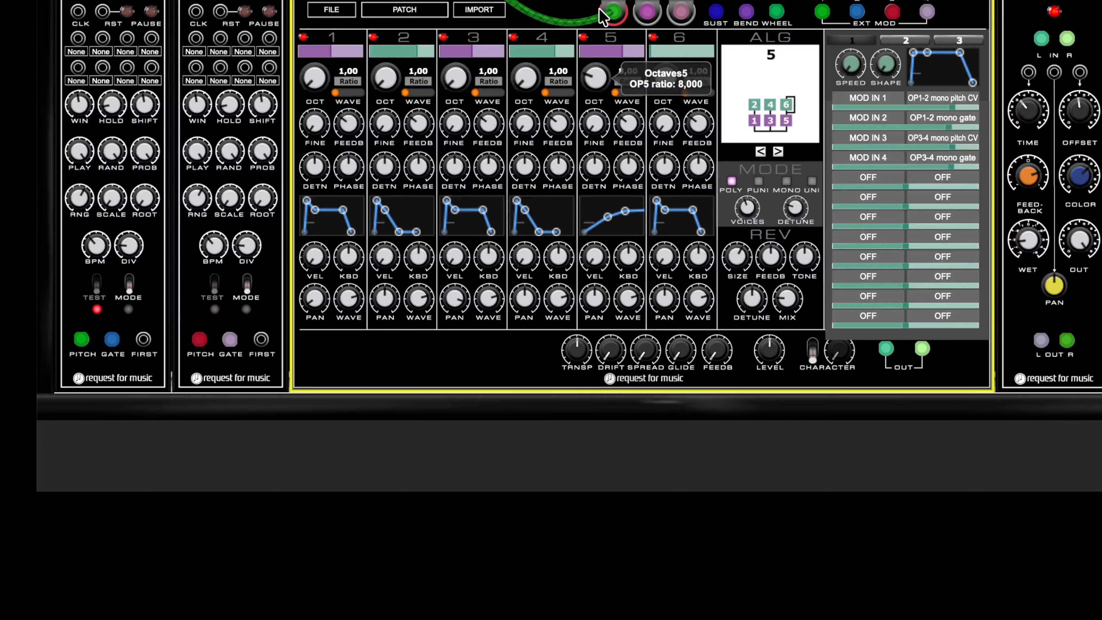
- Reshape the envelopes of operators 5 and 6 and adjust operator 6's output level
left_click_drag(607, 217, 554, 173)
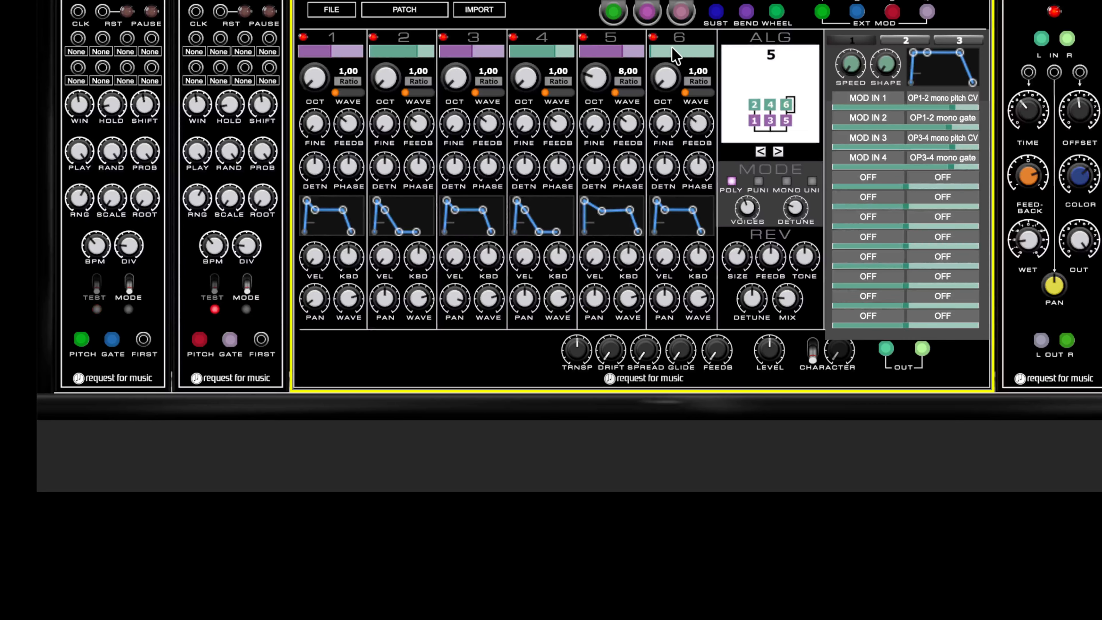
left_click_drag(671, 48, 680, 46)
mouse_move(657, 204)
left_click_drag(655, 198, 660, 218)
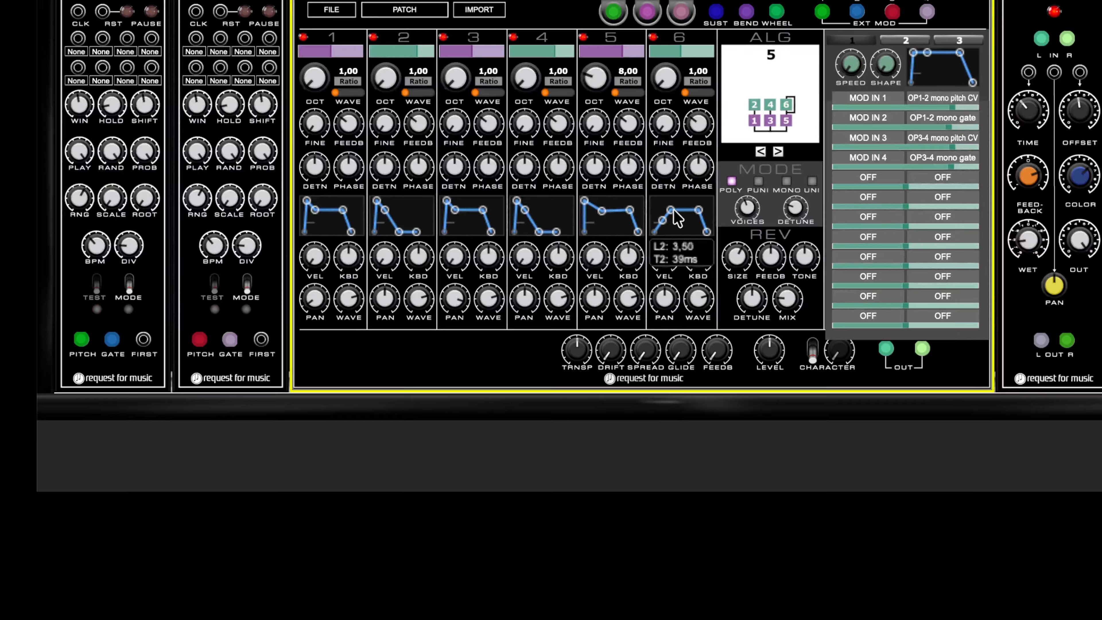
left_click_drag(699, 211, 699, 231)
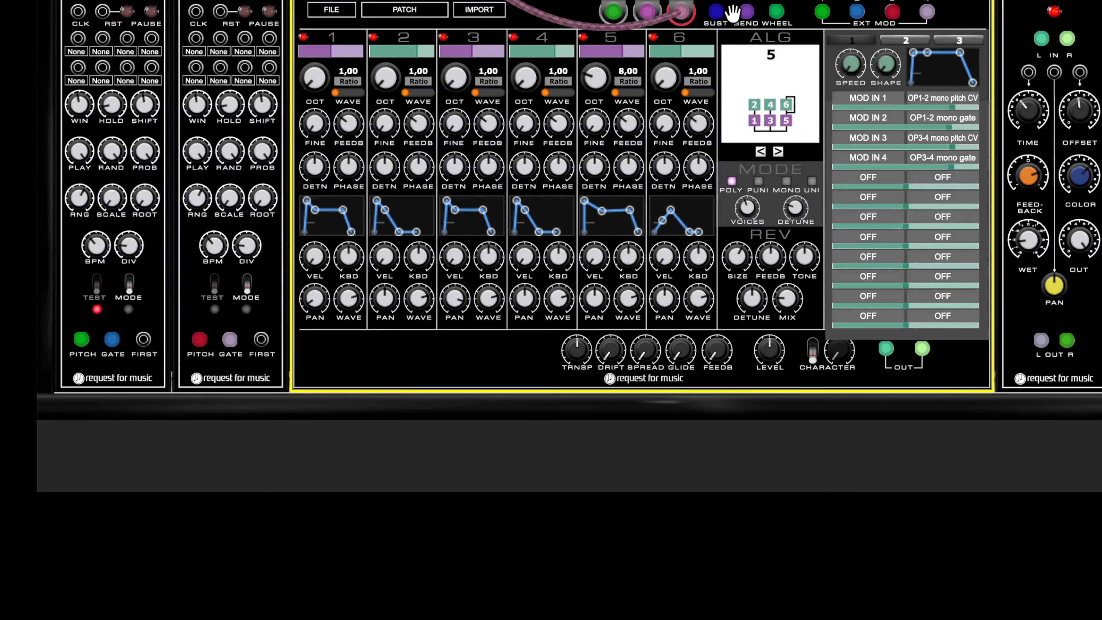
- Reset all of the FM synth module's controls to their defaults
right_click(854, 1)
mouse_move(795, 6)
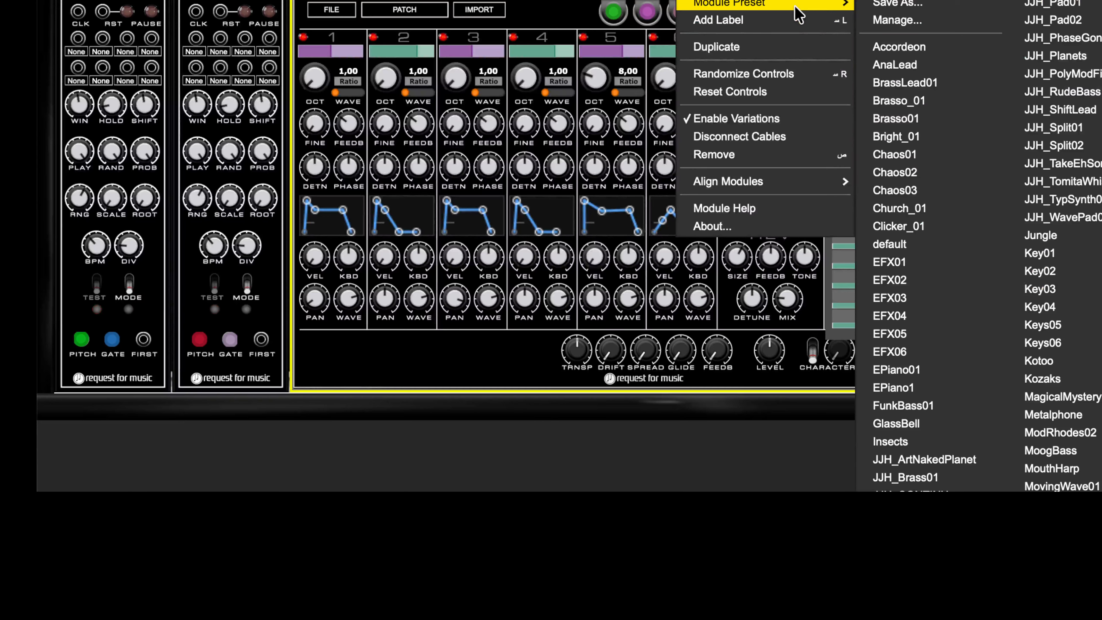
left_click(744, 91)
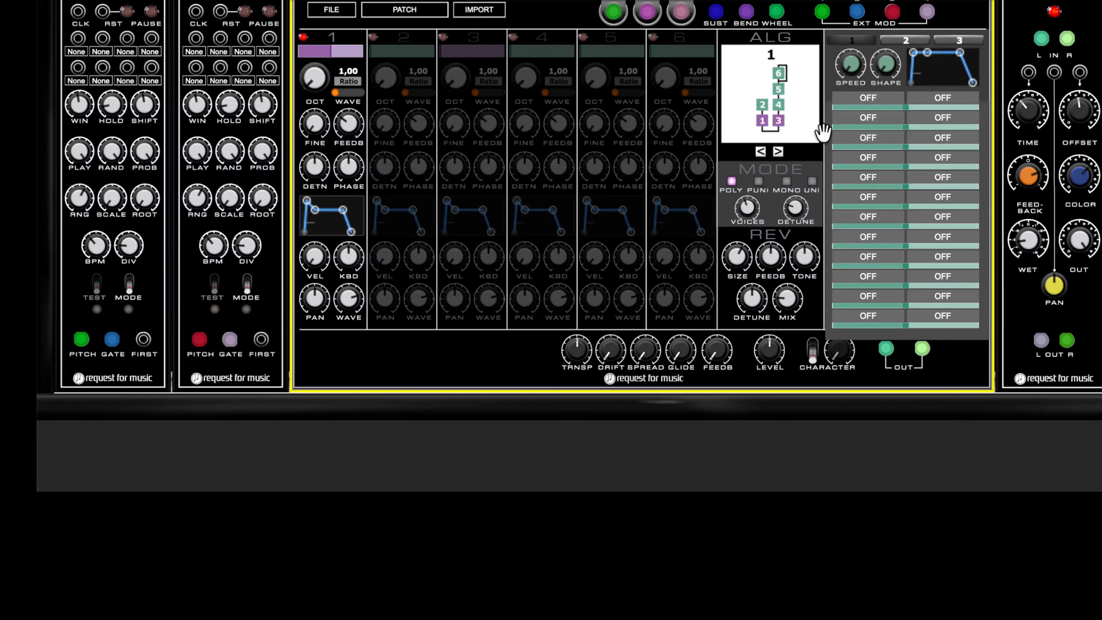
- Switch the synth to algorithm 24 and disable operator 1
left_click(780, 76)
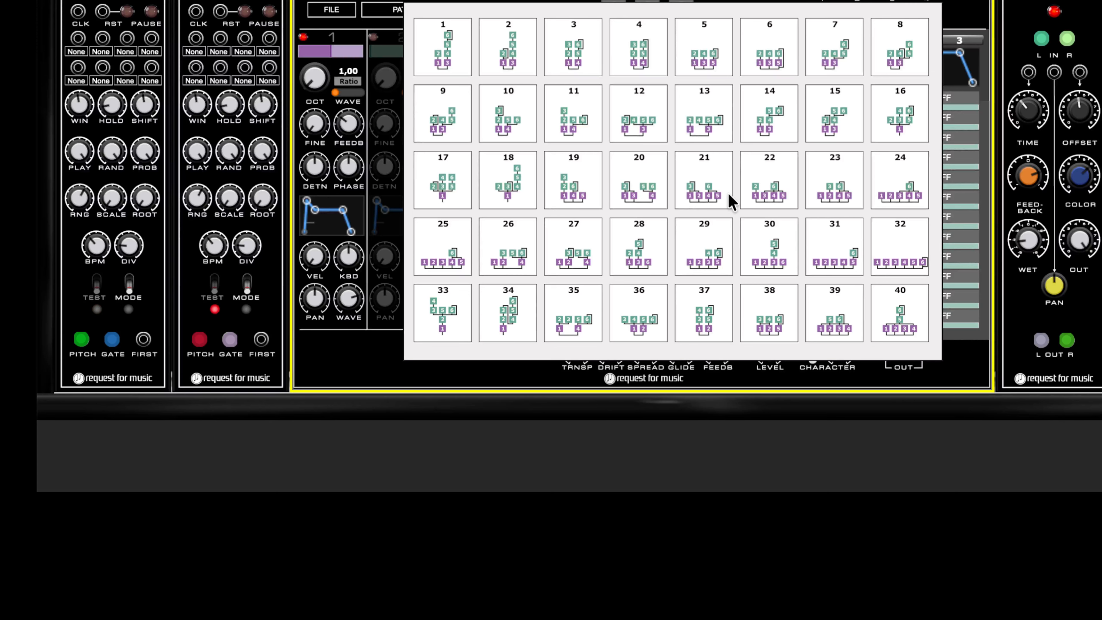
left_click(903, 201)
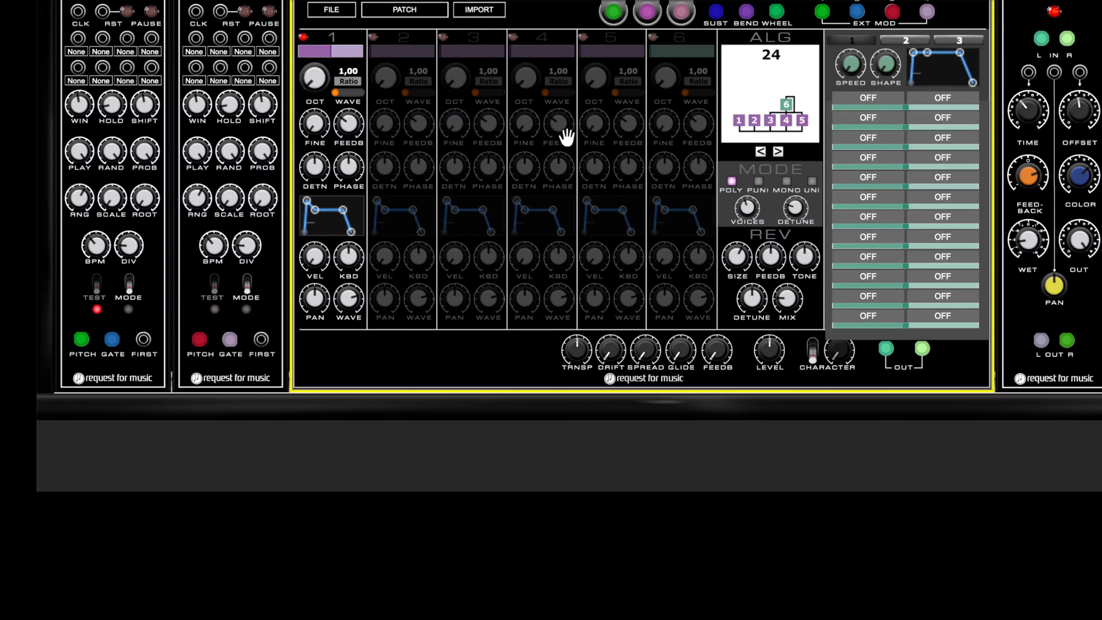
left_click(303, 37)
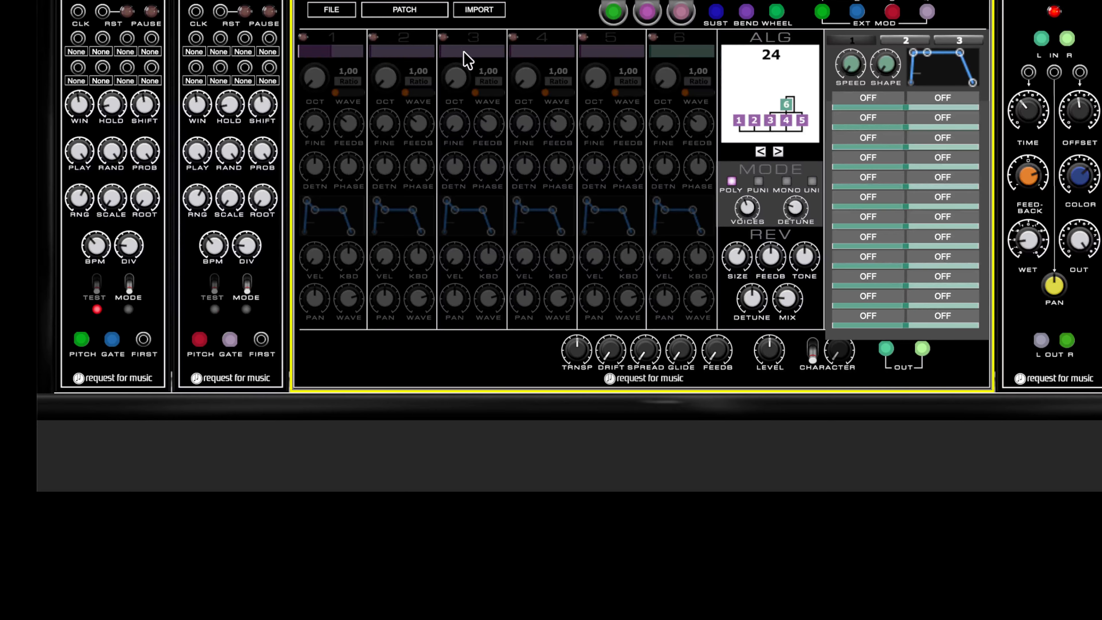
- Enable operators 3 and 4 and adjust their output levels
left_click(444, 38)
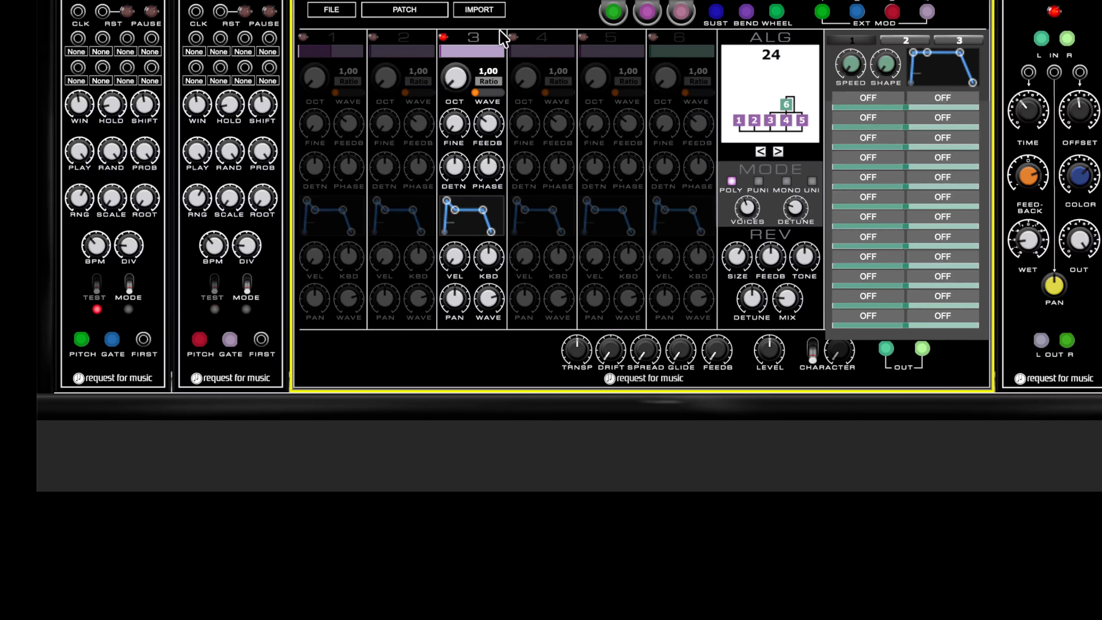
left_click(513, 38)
left_click_drag(481, 51, 546, 48)
left_click(532, 51)
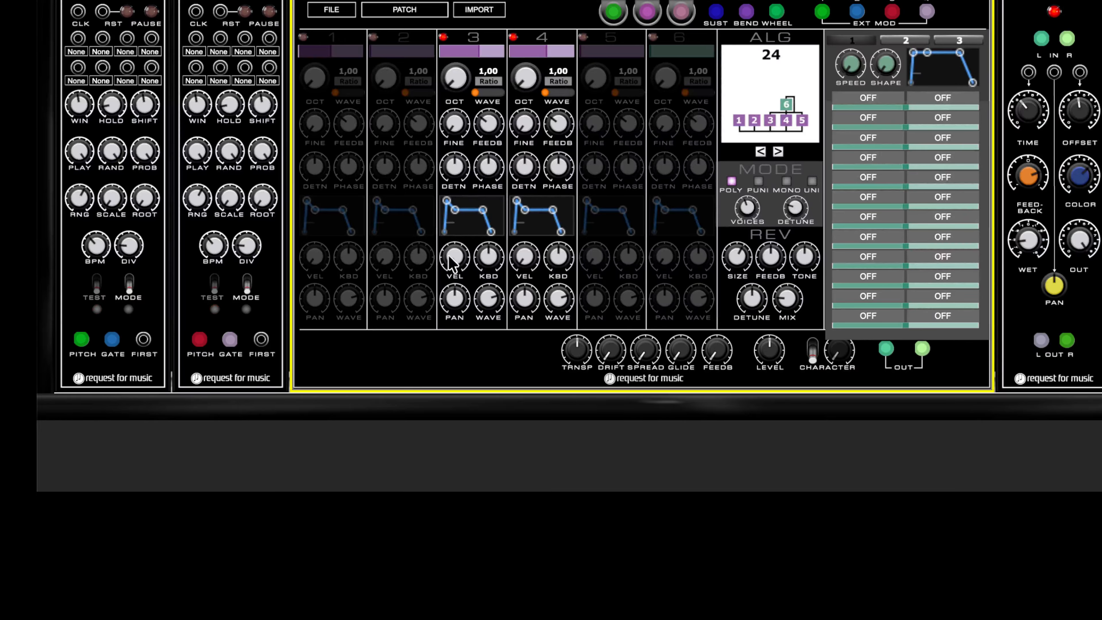
- Pan operator 3 to the left and operator 4 to the right
left_click_drag(451, 304, 447, 505)
left_click_drag(524, 297, 611, 117)
- Raise the feedback of operators 3 and 4 and set operator 3's frequency ratio to 2.00
left_click_drag(487, 122, 495, 13)
left_click_drag(557, 135, 609, 7)
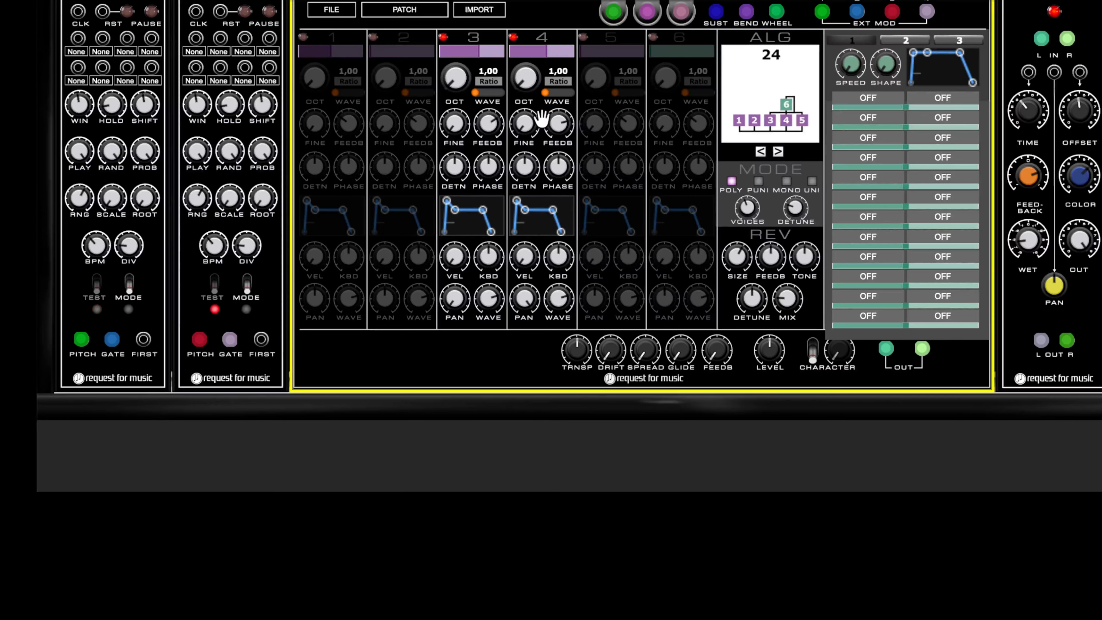
left_click_drag(551, 124, 558, 1)
left_click_drag(448, 86, 451, 71)
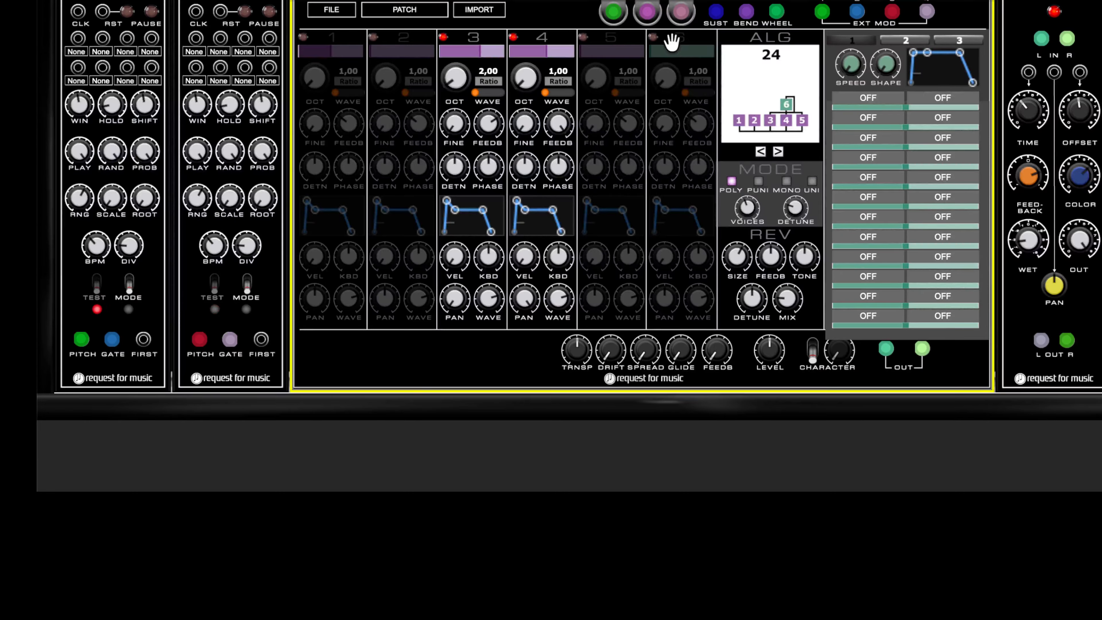
- Enable operator 6 and raise its output level
left_click(654, 39)
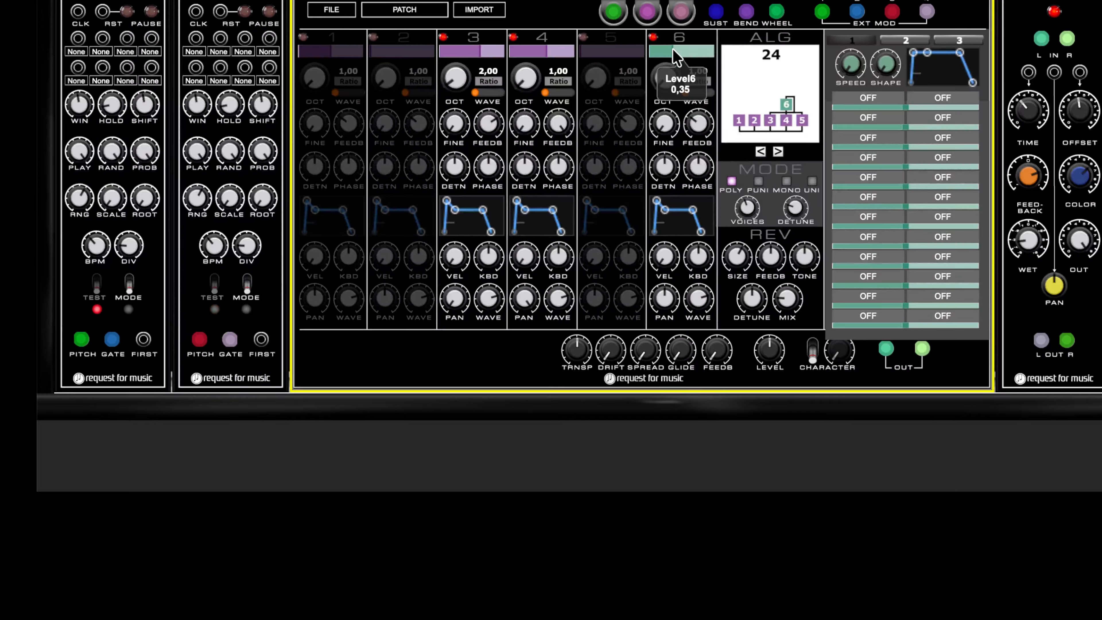
left_click_drag(673, 54, 681, 39)
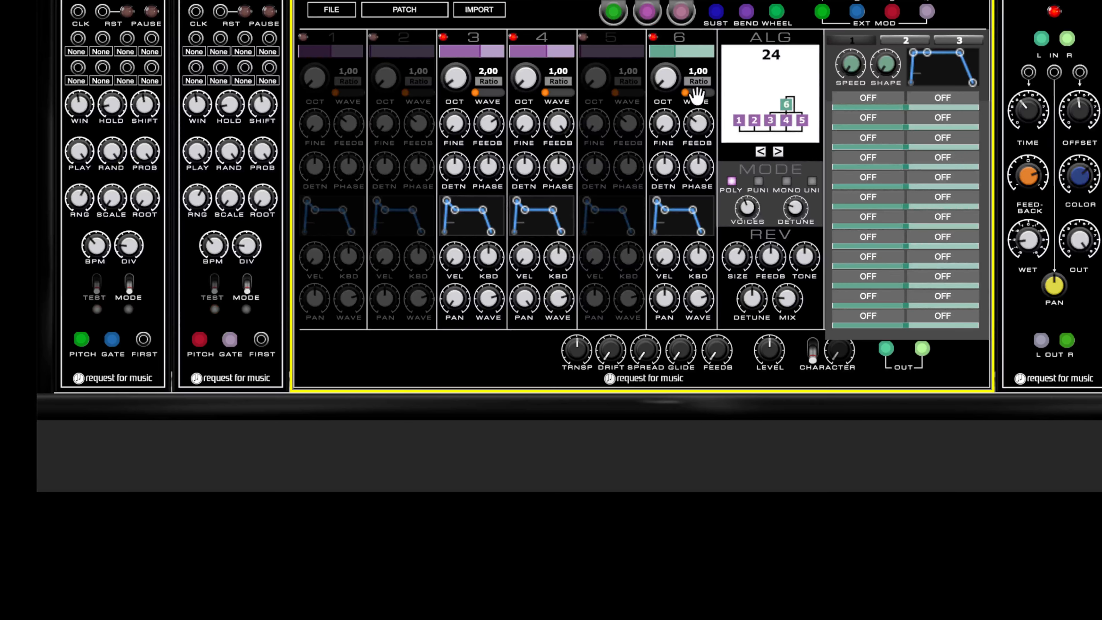
- Disconnect the second sequencer's cables and patch the first sequencer's gate into the first external mod input
left_click(874, 95)
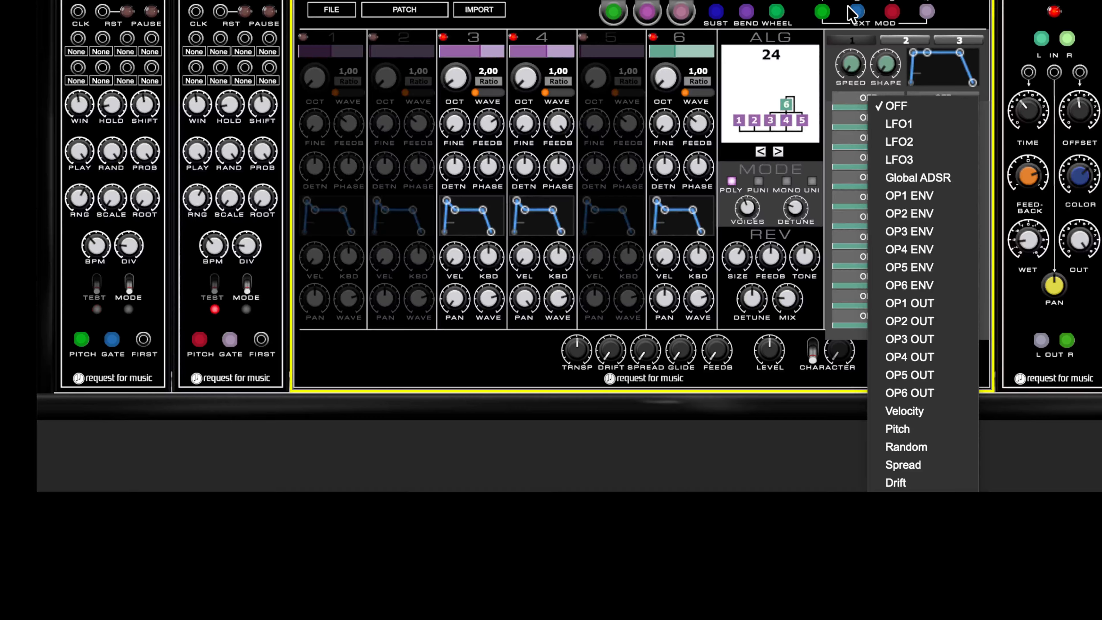
left_click(894, 12)
left_click(926, 11)
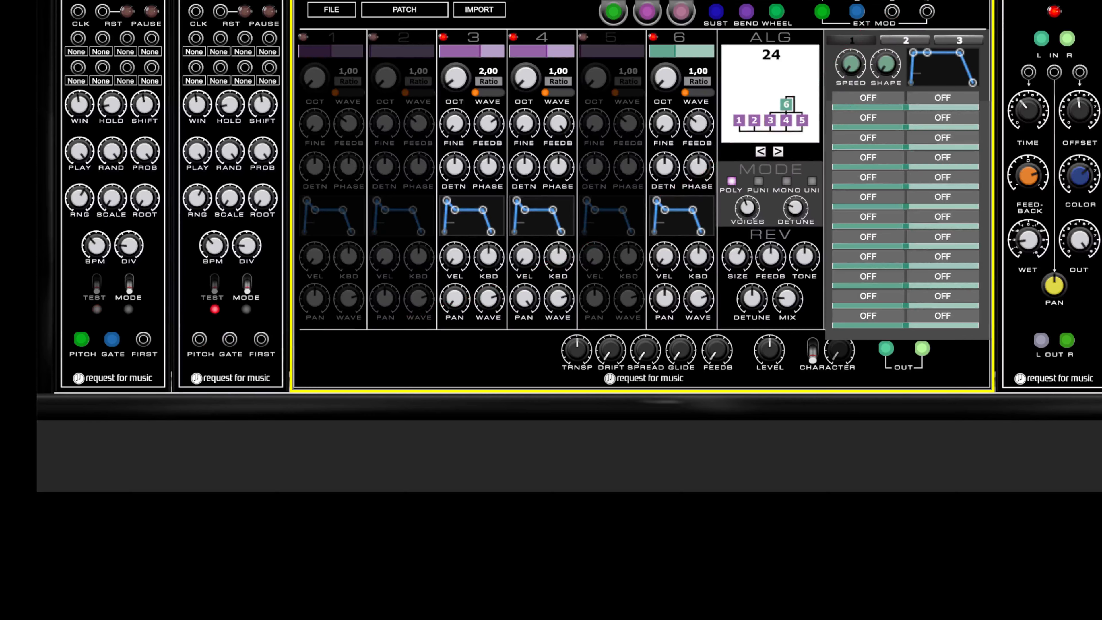
left_click(857, 11)
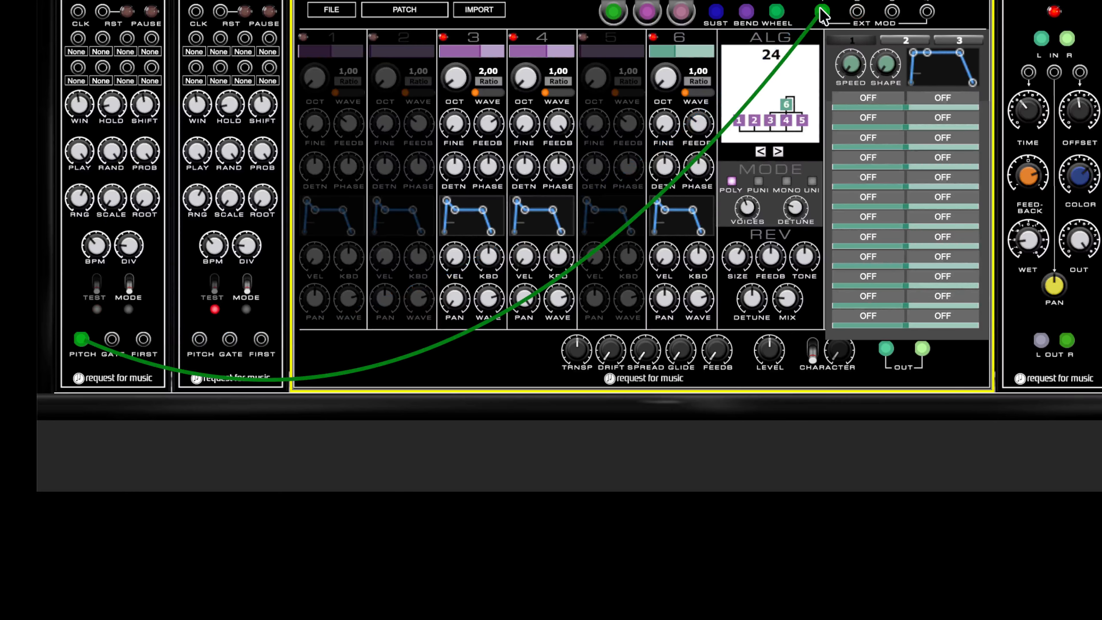
left_click_drag(81, 338, 109, 340)
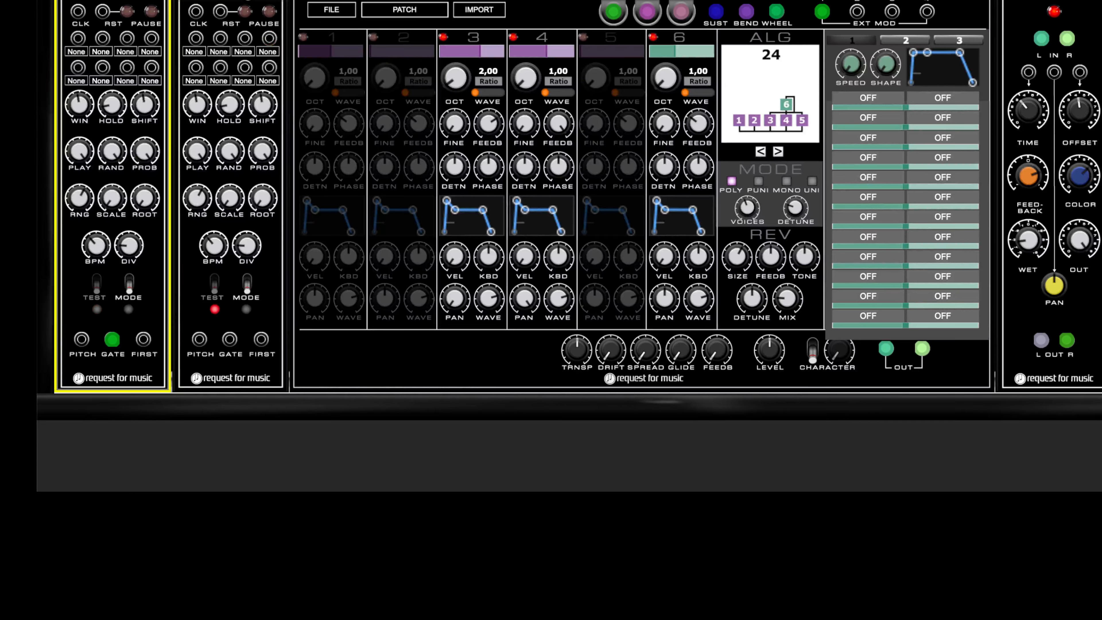
- Delete the second sequencer module from the rack
left_click(252, 5)
key("Delete")
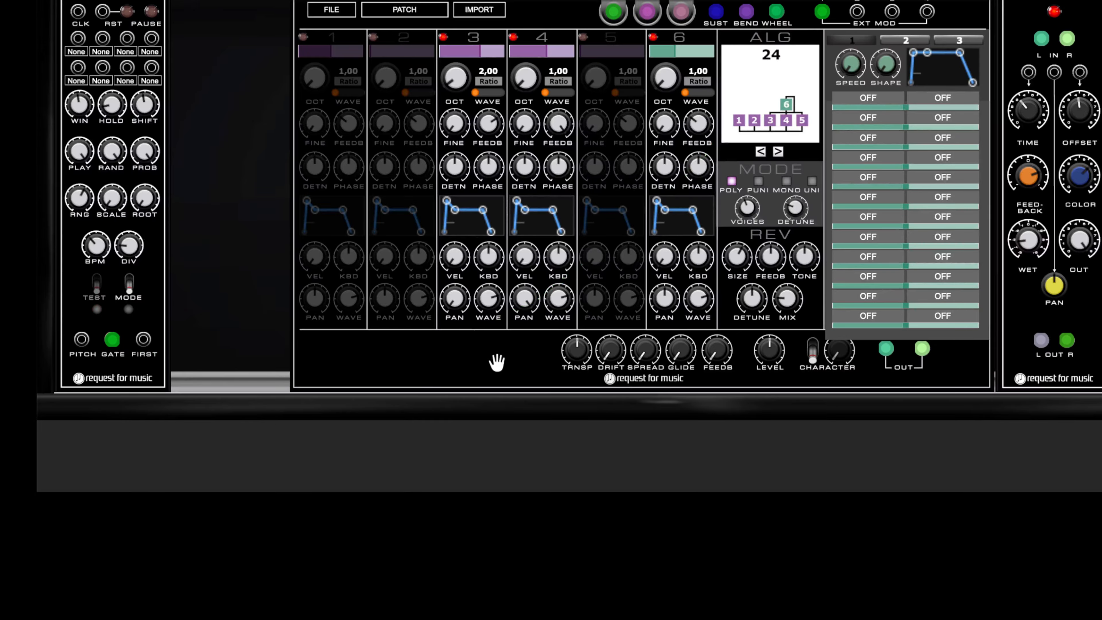
- Route MOD IN 1 to OP6 mono gate in the first modulation row
left_click(868, 104)
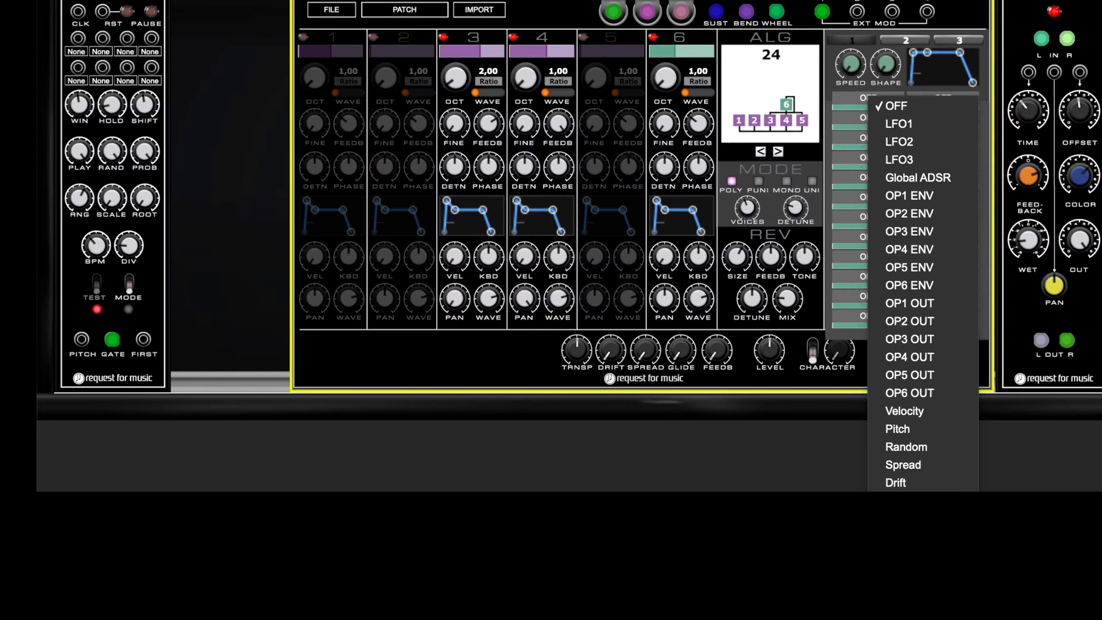
left_click(945, 500)
left_click(929, 97)
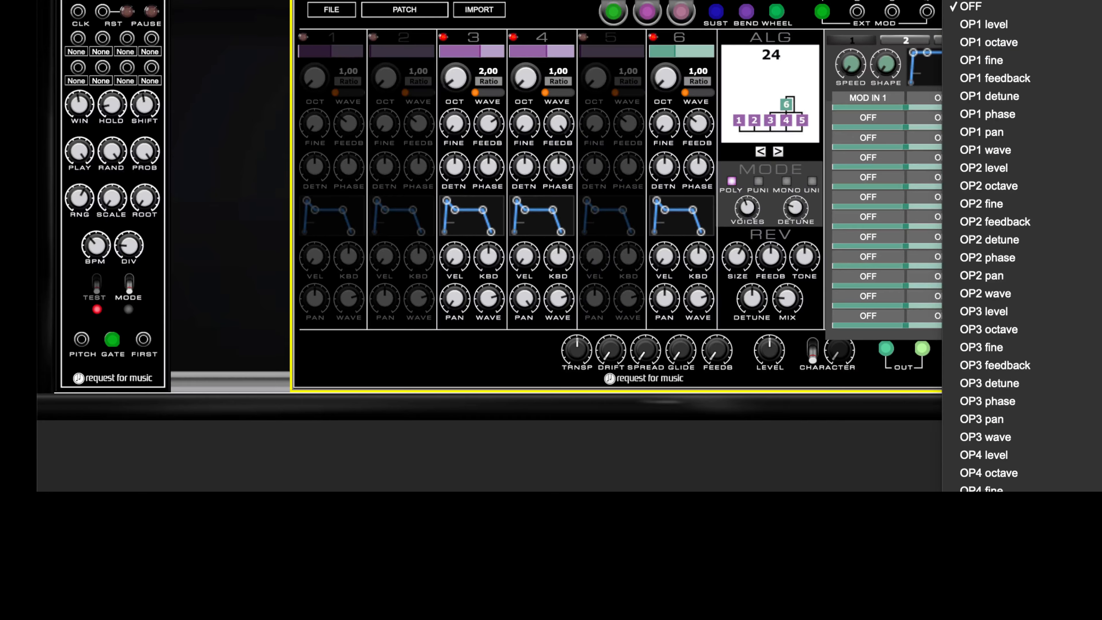
left_click(971, 616)
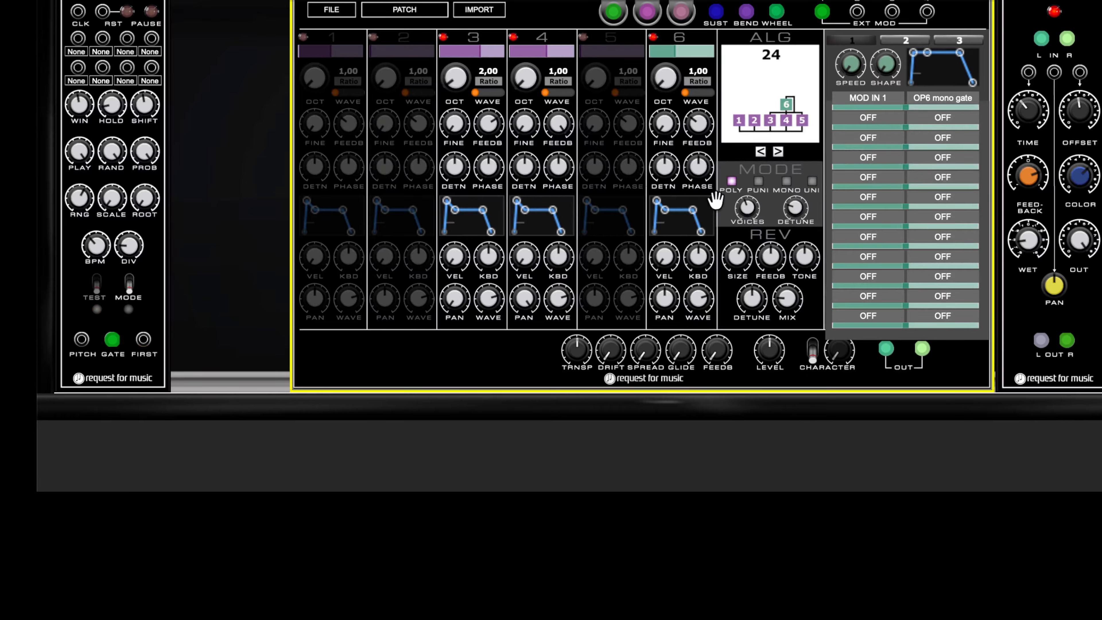
- Reshape operator 6's envelope into a decaying shape
left_click(683, 48)
mouse_move(685, 209)
left_mouse_down()
mouse_move(671, 231)
mouse_move(689, 228)
mouse_move(673, 227)
left_mouse_up()
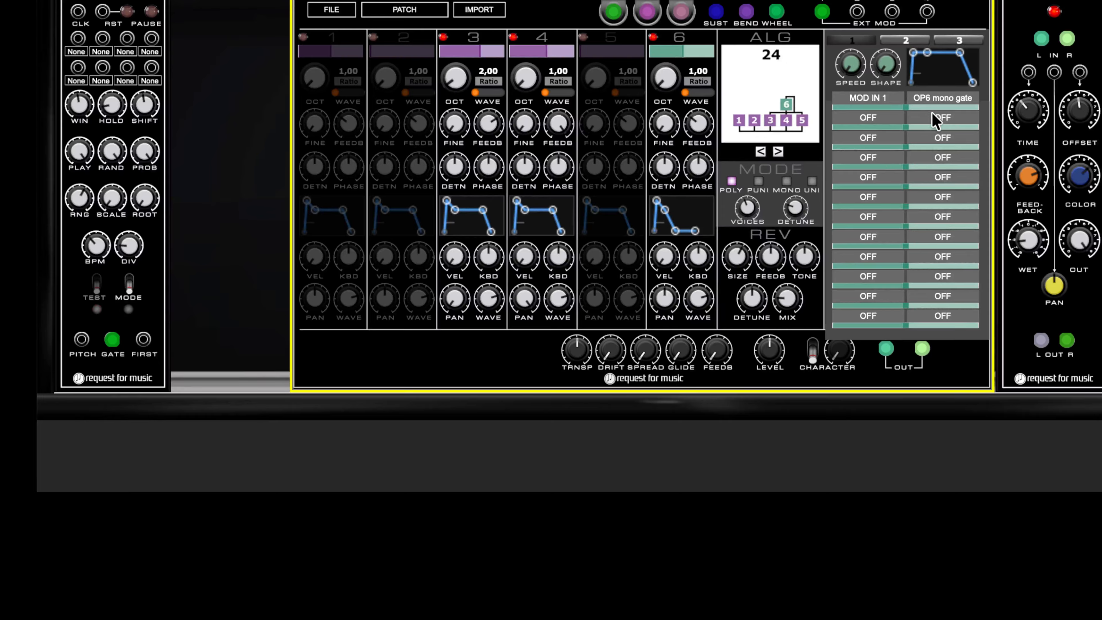
left_click(941, 107)
left_click_drag(674, 230, 685, 231)
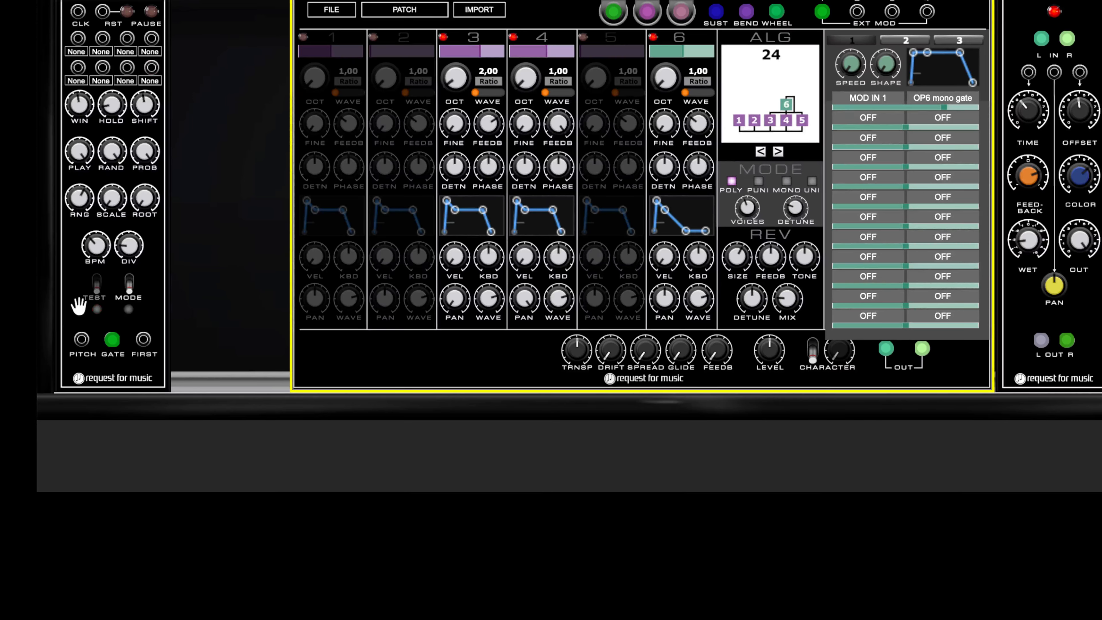
- Repatch the first sequencer's pitch output to the mod input and change the first row's destination to OP6 mono pitch CV
left_click_drag(115, 342, 81, 340)
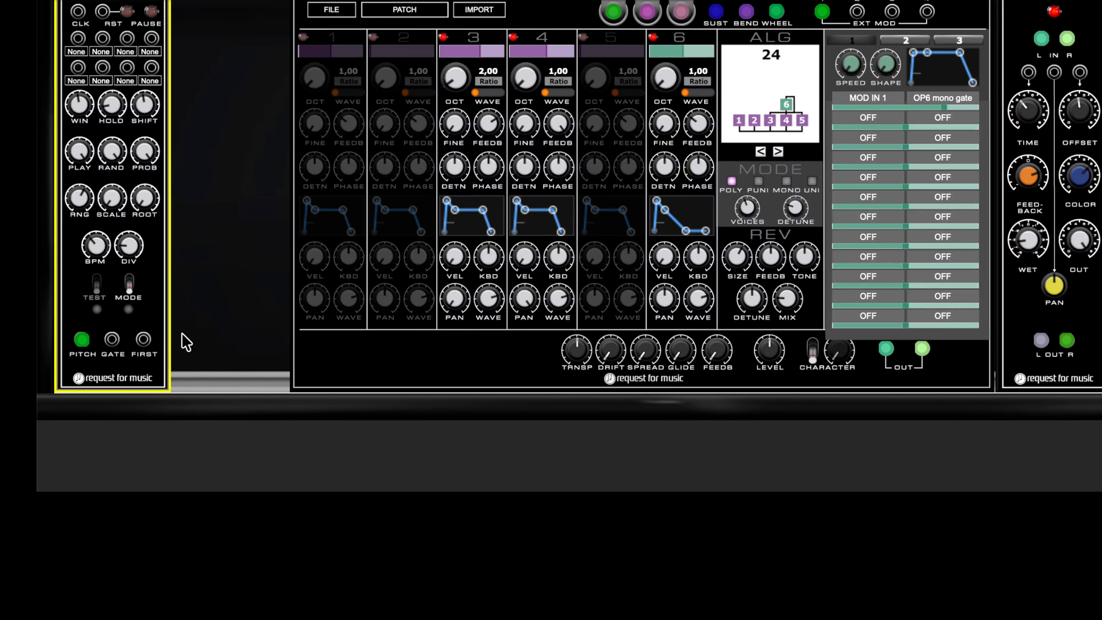
left_click(944, 104)
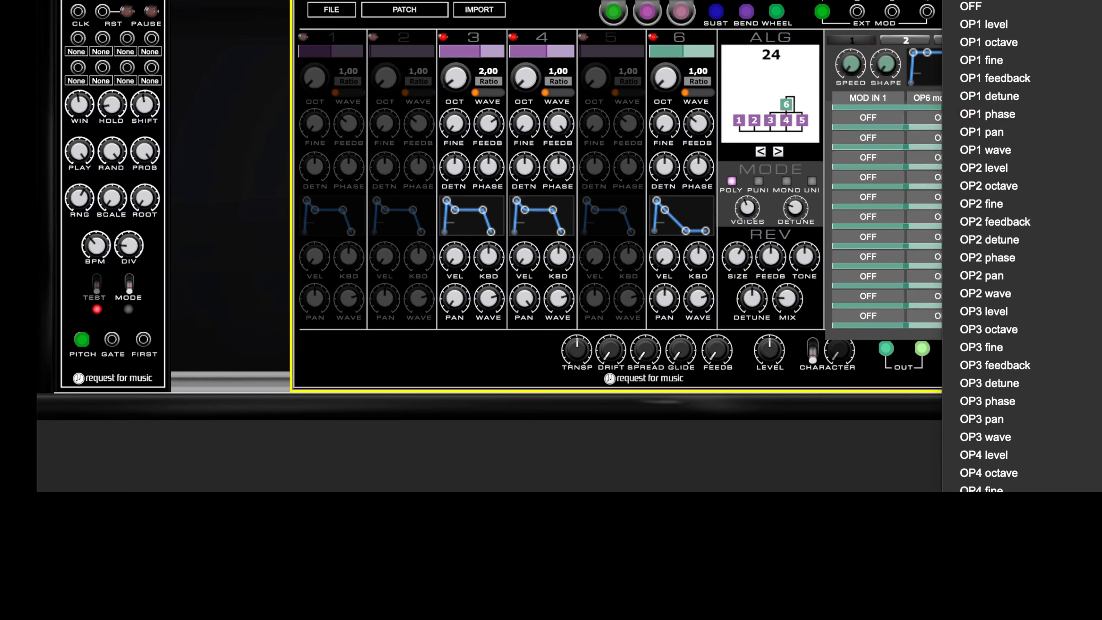
left_click(981, 593)
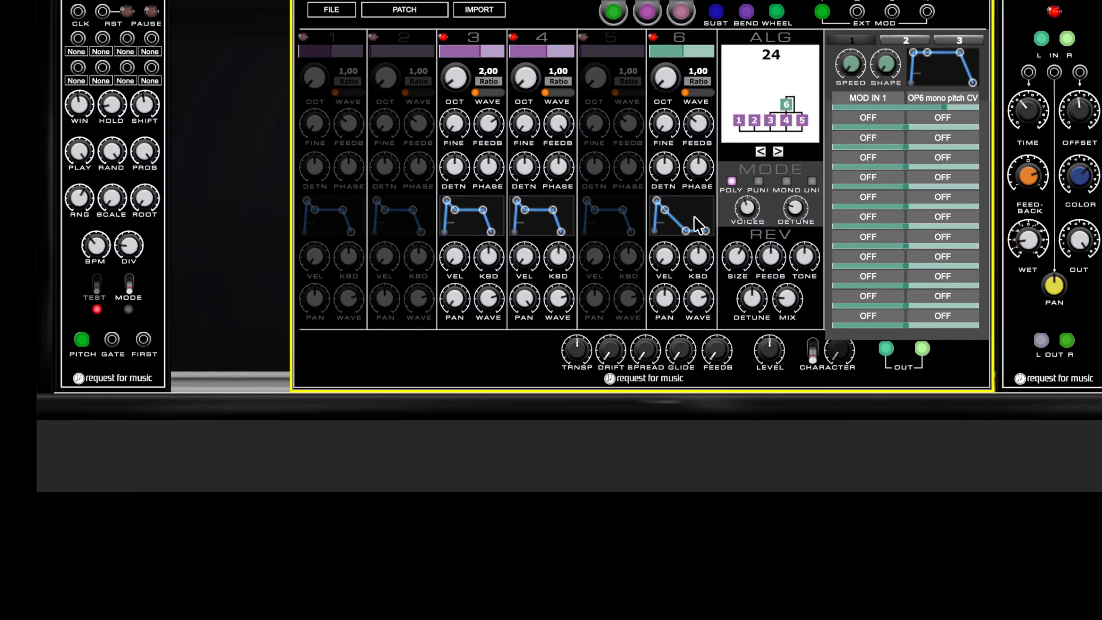
- Reshape operator 6's envelope to a sustained shape and set its frequency ratio to 5.00
mouse_move(686, 230)
left_mouse_down()
mouse_move(703, 191)
mouse_move(697, 213)
mouse_move(669, 212)
mouse_move(699, 221)
left_mouse_up()
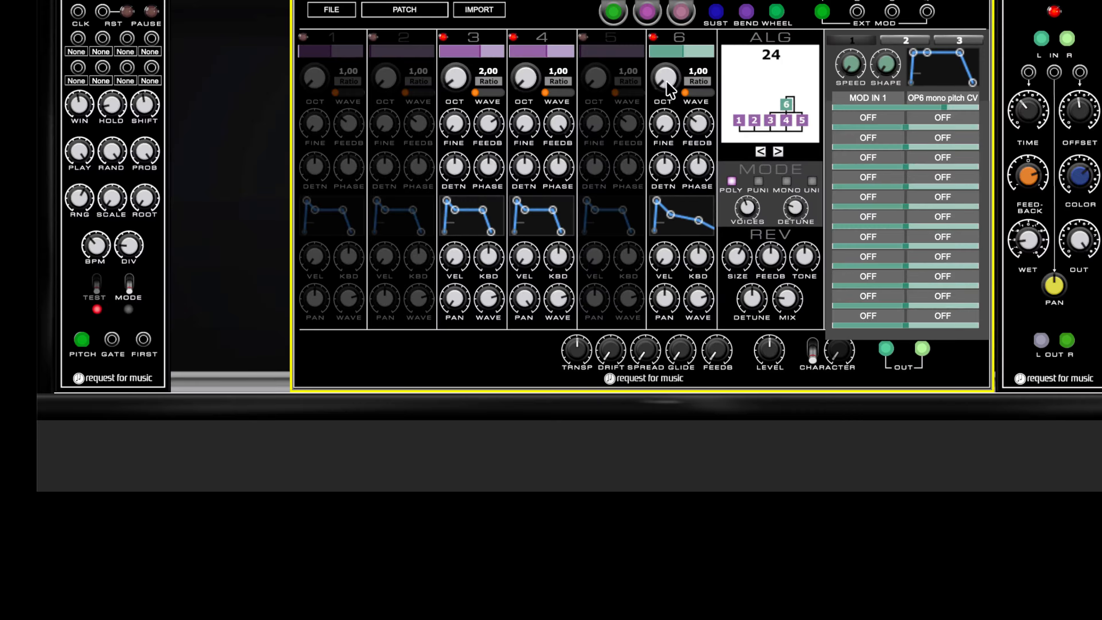
mouse_move(670, 86)
left_mouse_down()
mouse_move(664, 45)
mouse_move(671, 68)
left_mouse_up()
left_click_drag(698, 220, 667, 220)
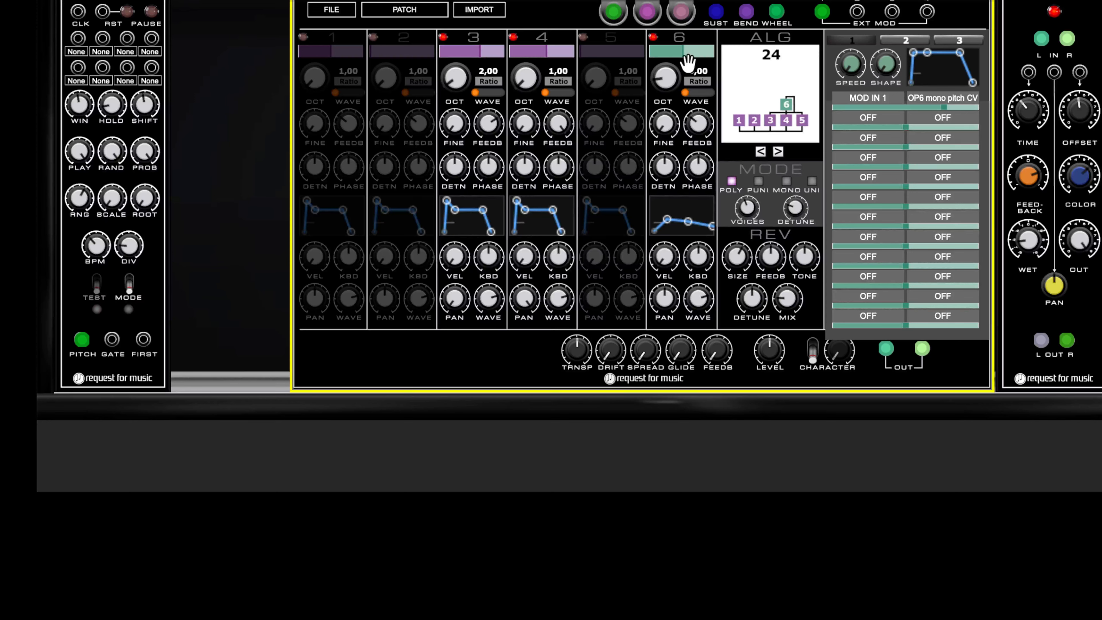
- Set the first modulation row's amount to 0.20
mouse_move(946, 107)
left_mouse_down()
mouse_move(926, 108)
mouse_move(937, 108)
left_mouse_up()
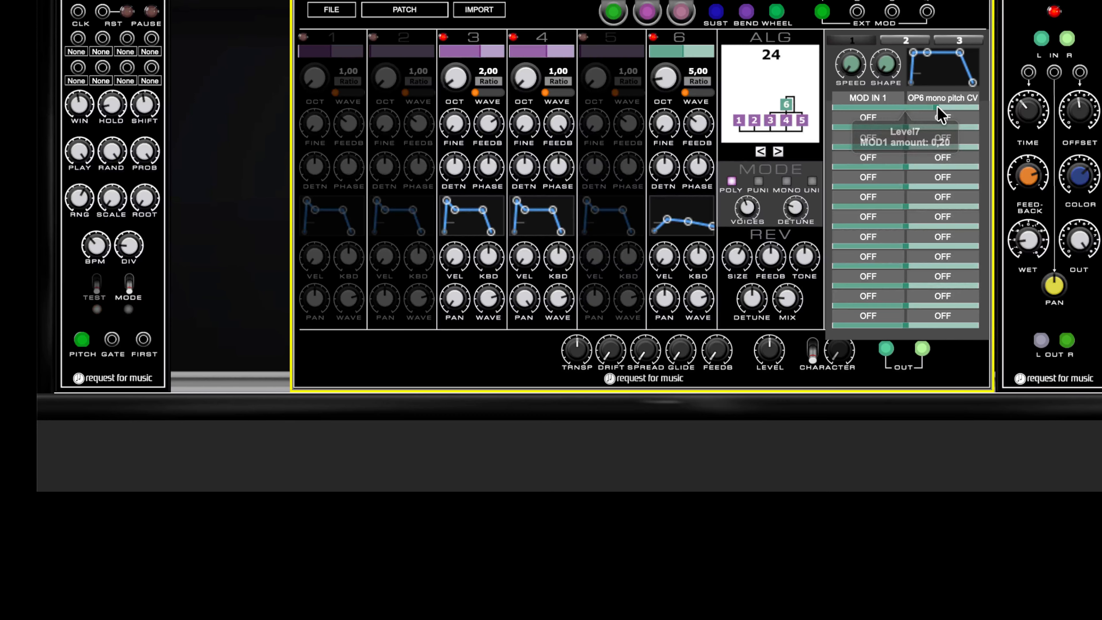